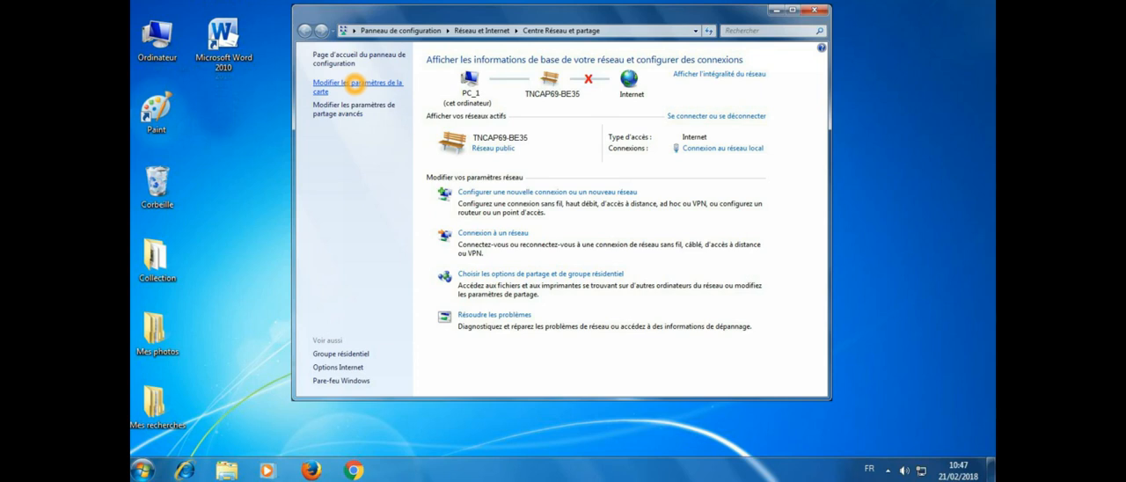
# Step: Display the wireless network connection's details, including its IPv4 address, and restart the computer
pyautogui.doubleClick(405, 143)
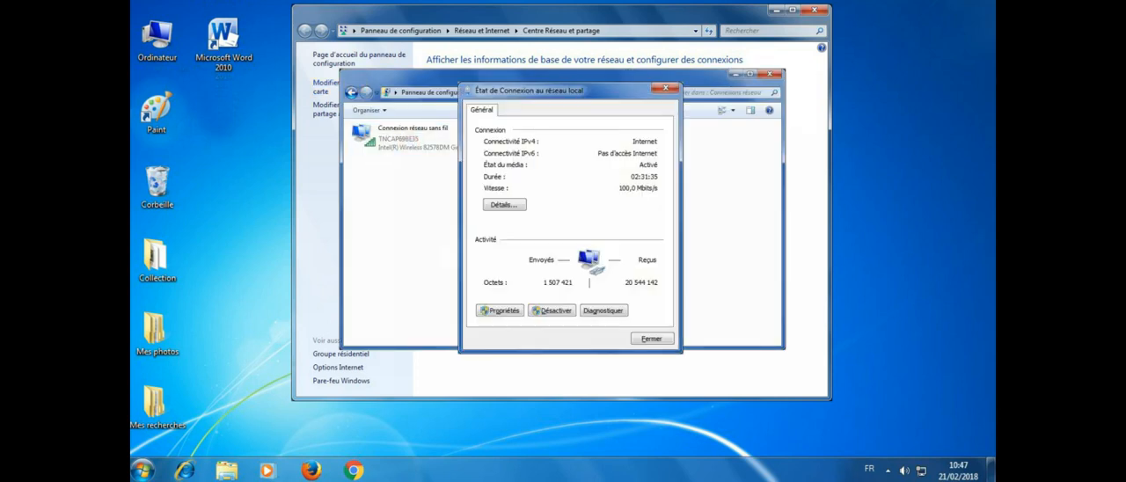
pyautogui.click(502, 203)
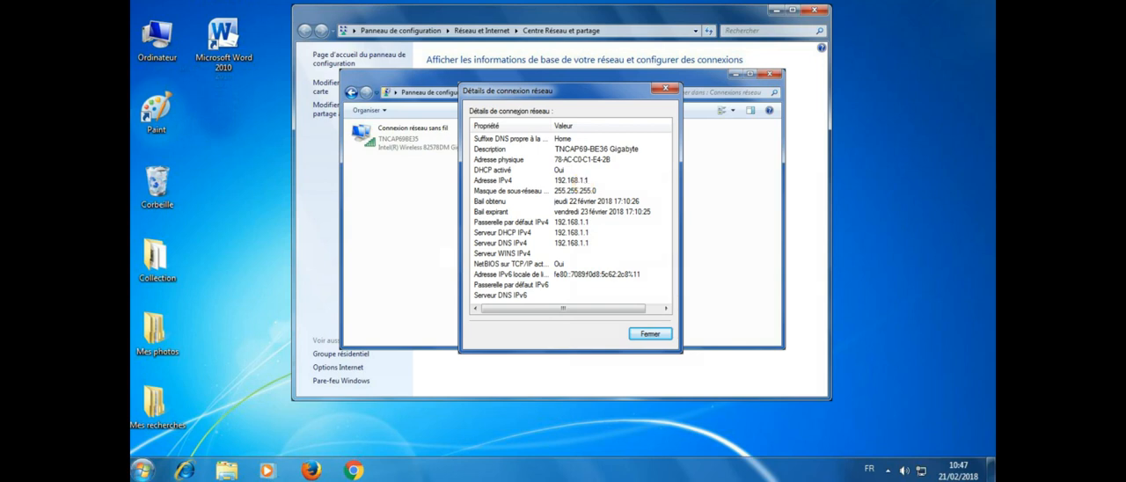
pyautogui.click(142, 470)
pyautogui.click(387, 434)
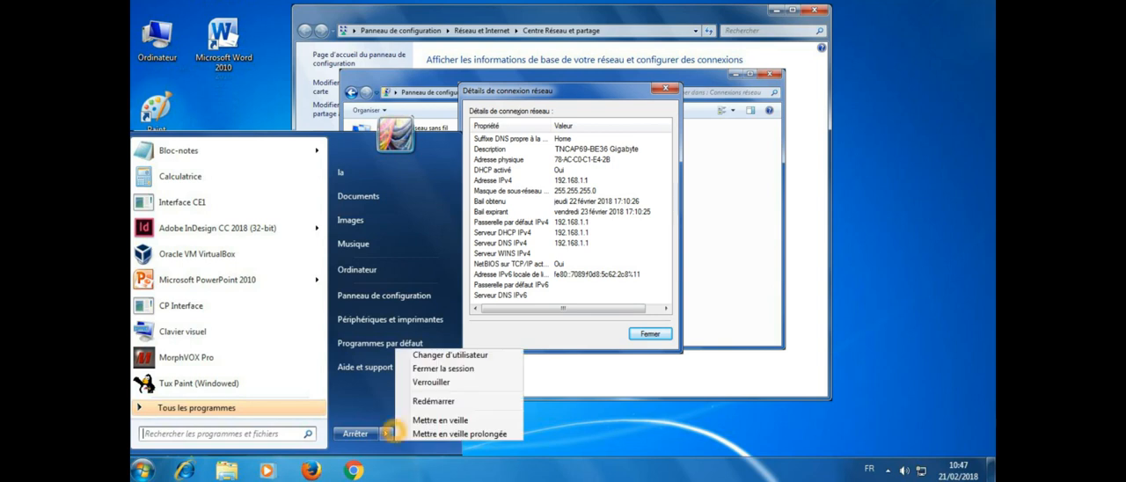
pyautogui.click(433, 401)
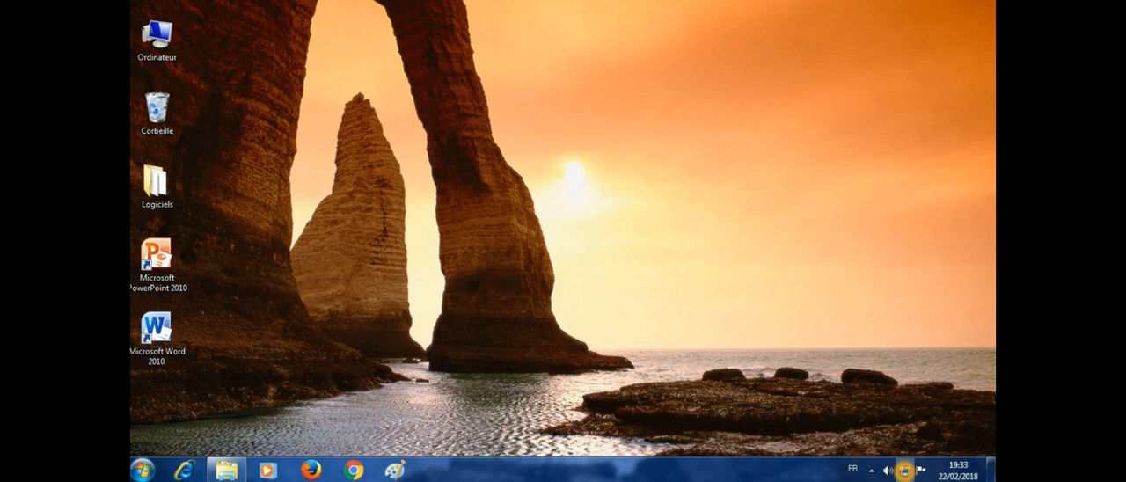
# Step: Open the adapter settings from the Network and Sharing Center and display the wireless connection's details to check its IPv4 address
pyautogui.rightClick(905, 470)
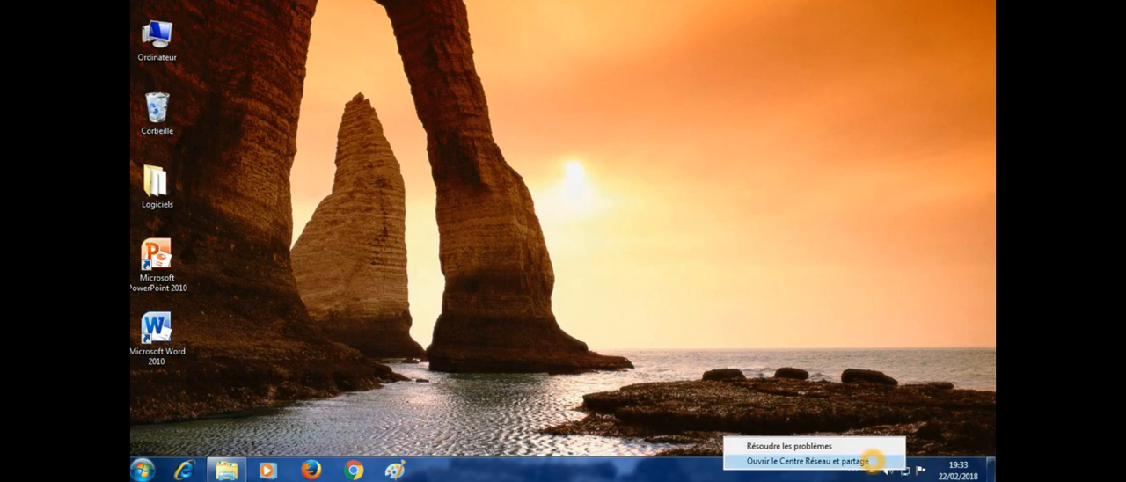
pyautogui.click(867, 460)
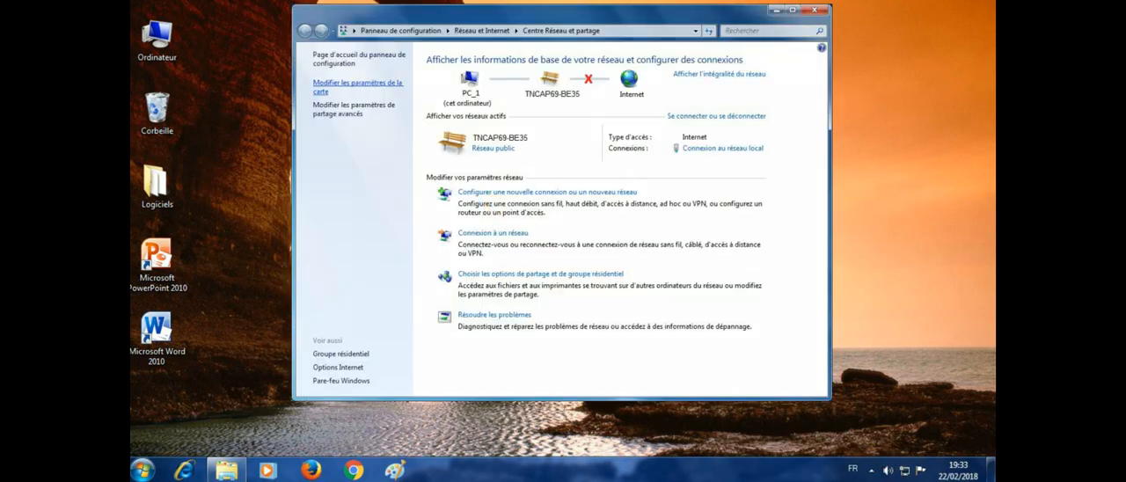
pyautogui.click(364, 84)
pyautogui.click(398, 140)
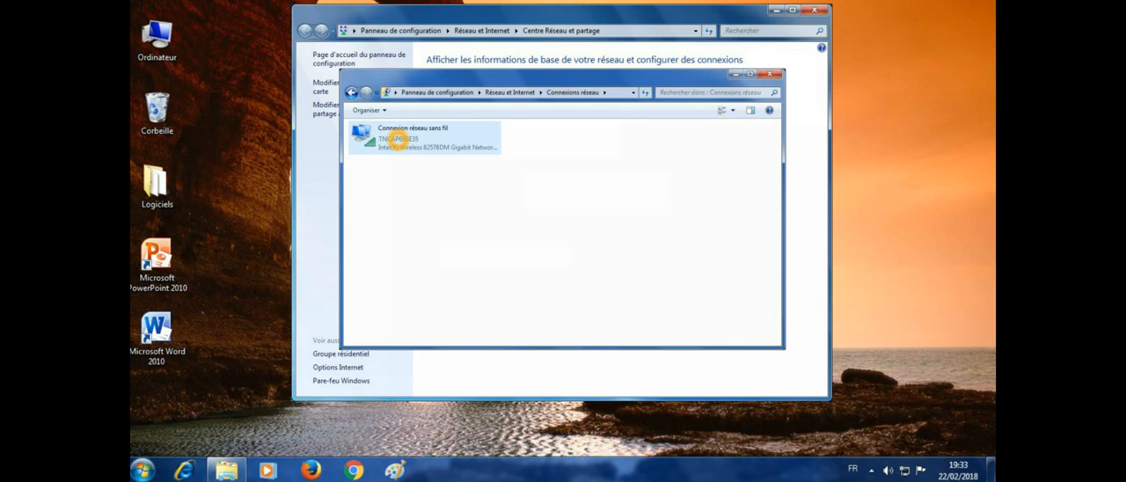
pyautogui.doubleClick(397, 141)
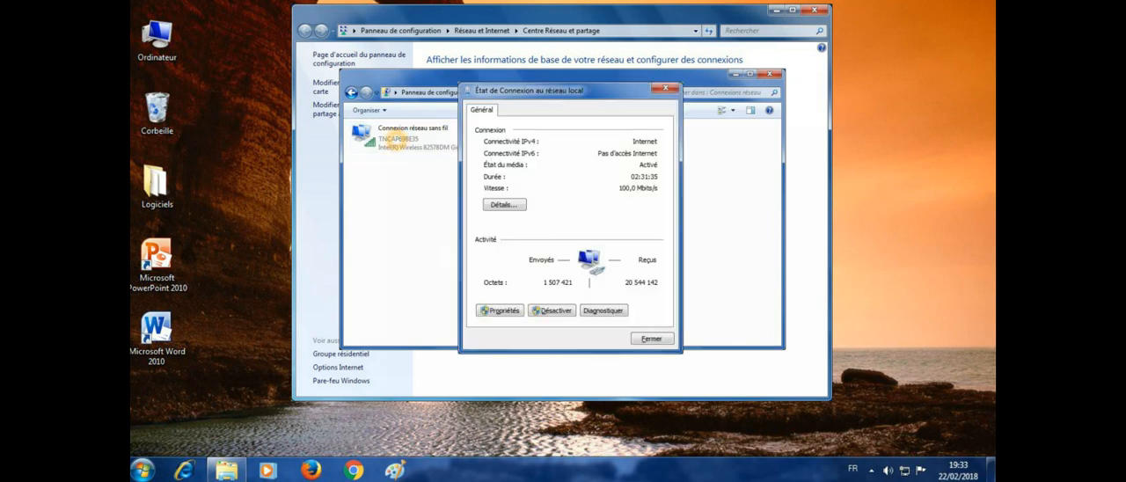
pyautogui.click(503, 204)
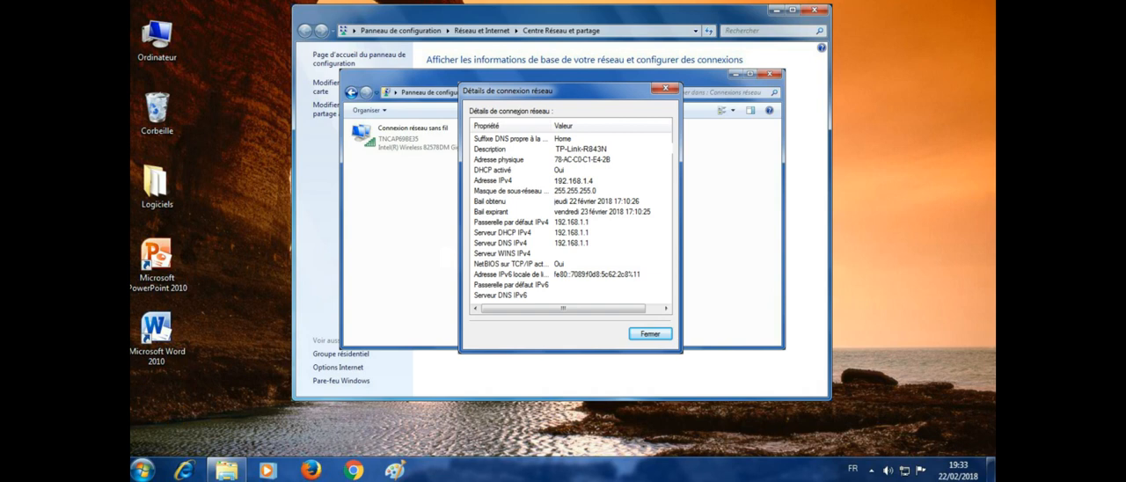
# Step: Restart the computer after checking its network connection details
pyautogui.click(142, 469)
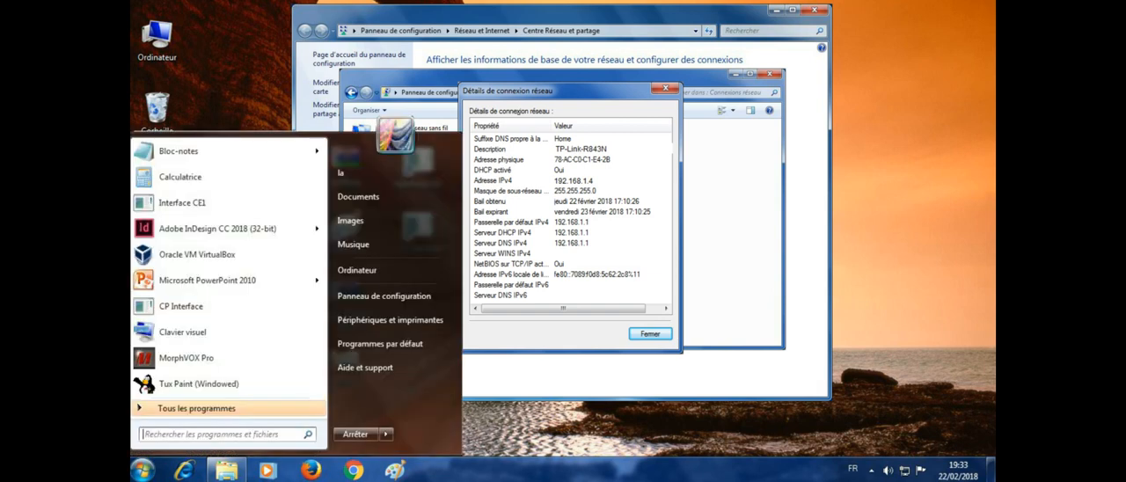
pyautogui.moveTo(385, 433)
pyautogui.click(433, 401)
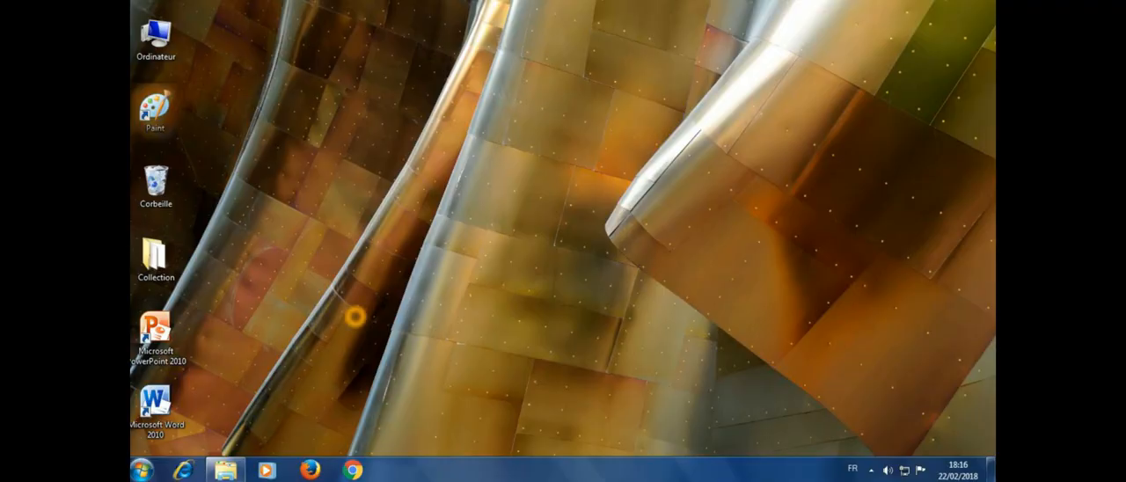
# Step: Display the network connection details of this computer's wireless adapter, starting from the Network and Sharing Center
pyautogui.rightClick(905, 470)
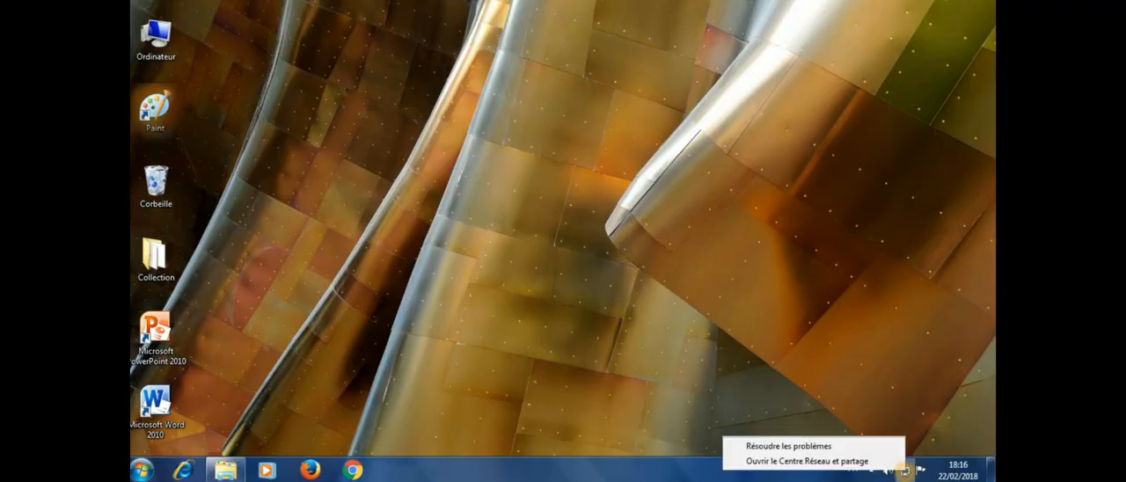
pyautogui.click(870, 459)
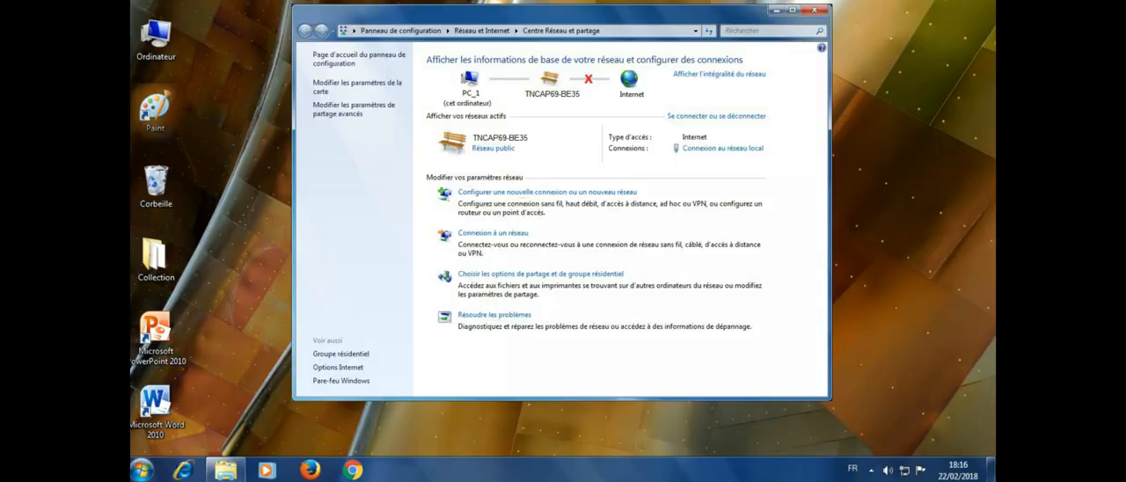
pyautogui.click(356, 84)
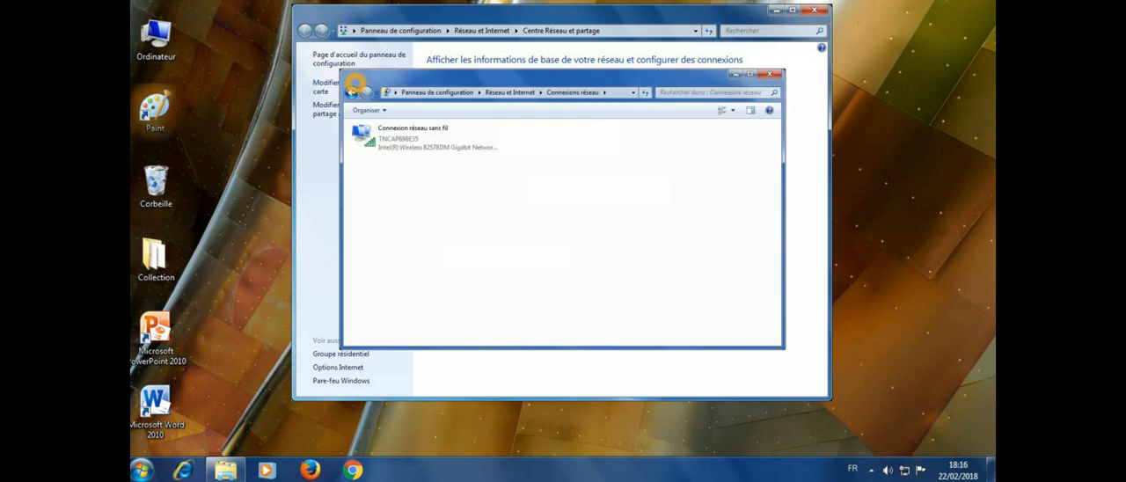
pyautogui.doubleClick(385, 148)
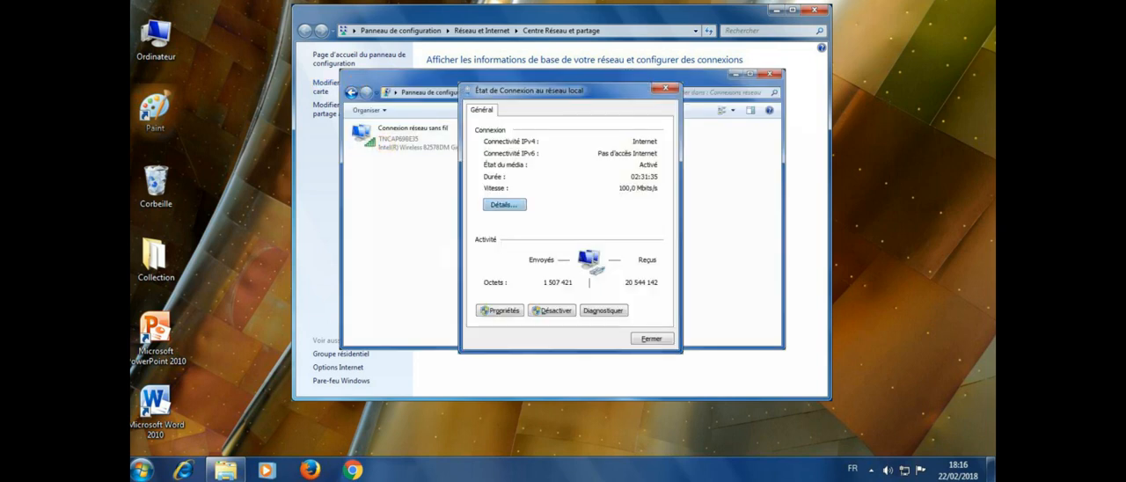
pyautogui.click(506, 203)
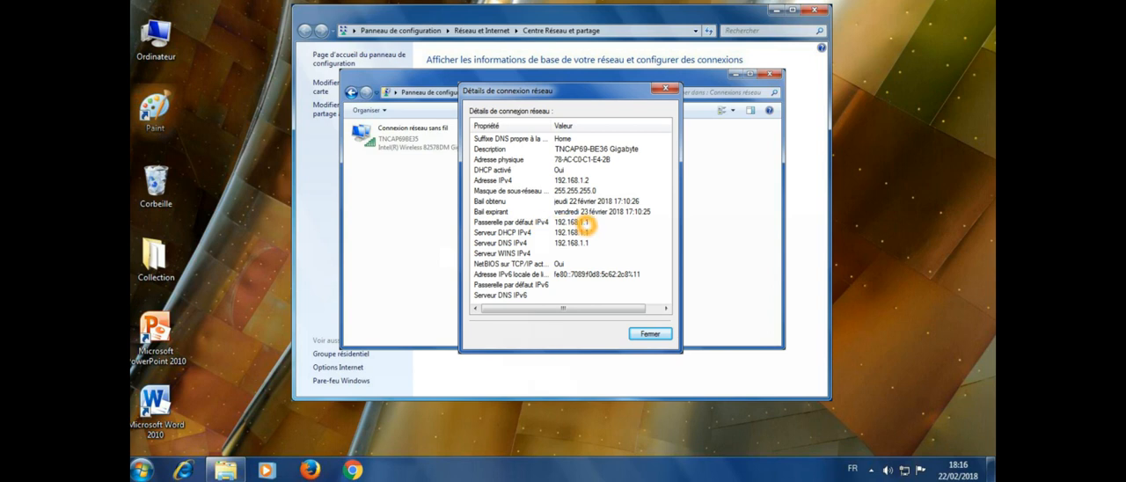
# Step: Restart the computer to leave its desktop and return to the office plan
pyautogui.click(142, 470)
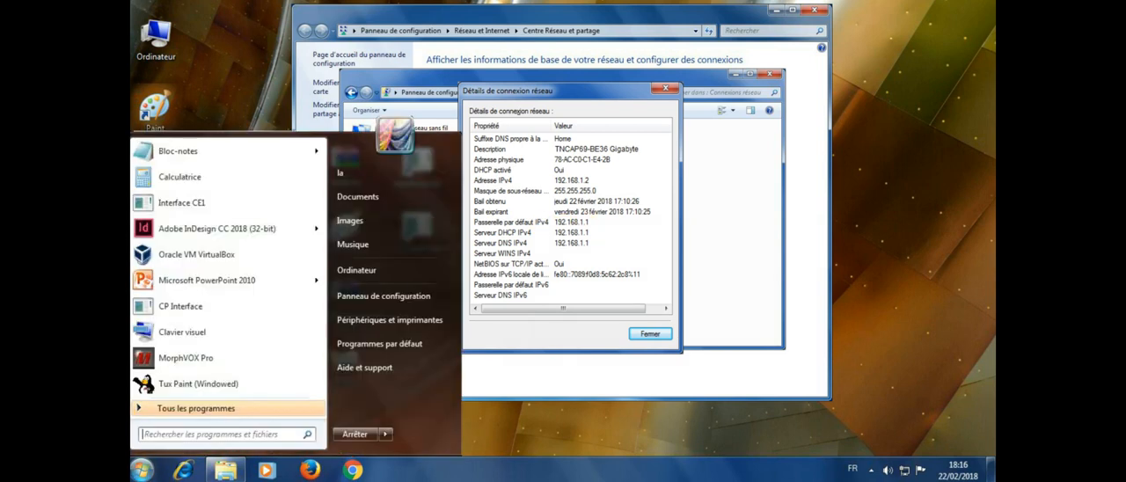
pyautogui.click(385, 434)
pyautogui.click(415, 402)
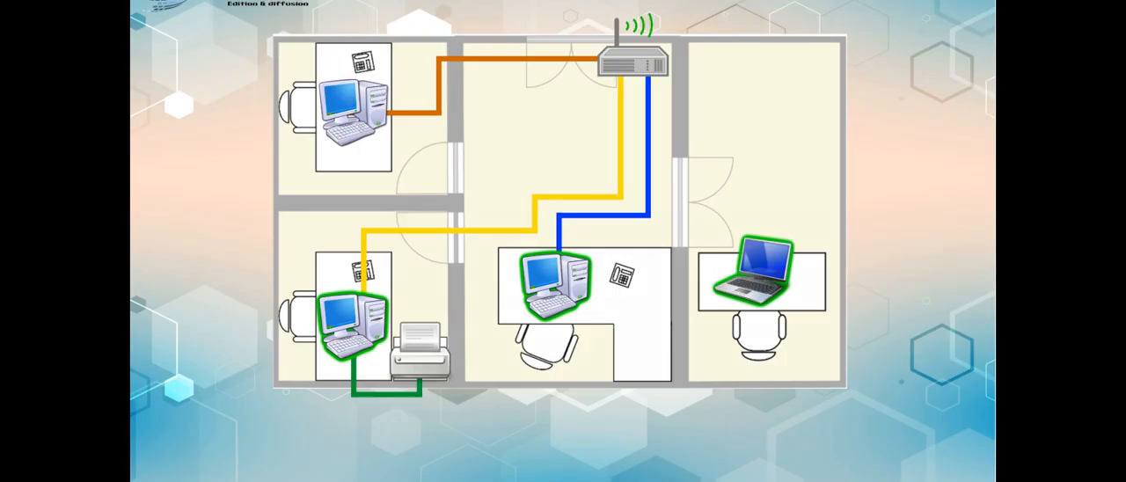
# Step: Open the computer in the office plan's upper-left room and display its wireless connection's details to check the IPv4 address
pyautogui.click(347, 114)
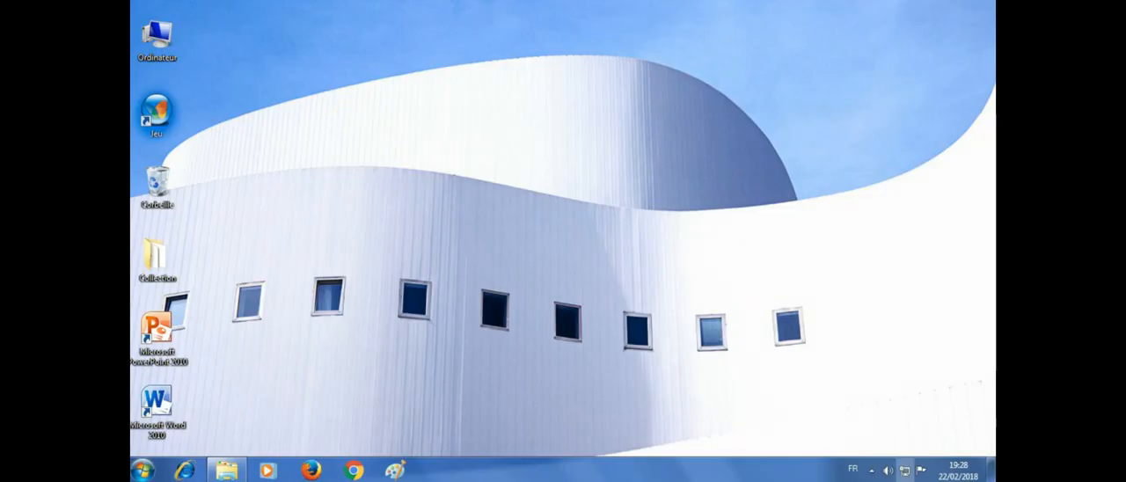
pyautogui.rightClick(904, 469)
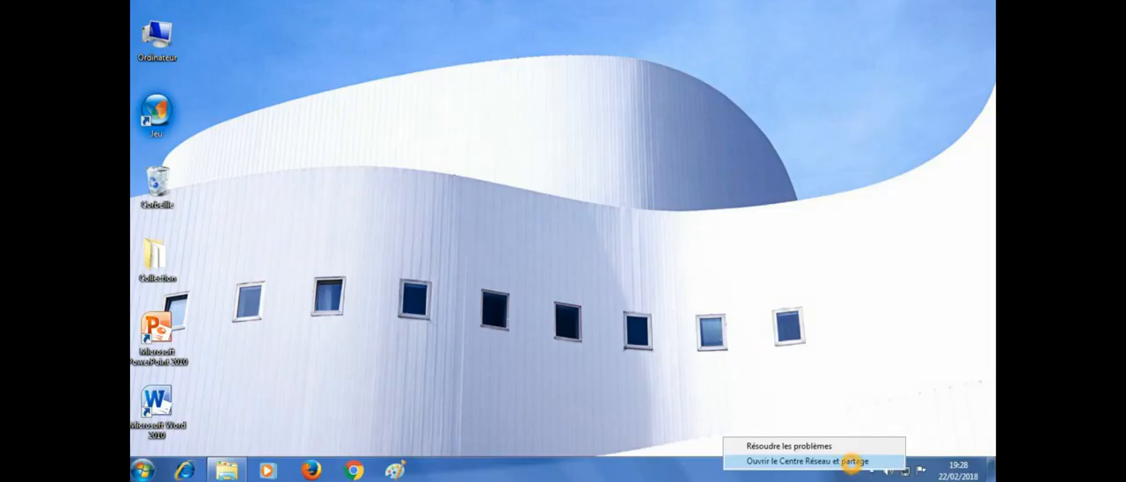
pyautogui.click(852, 463)
pyautogui.click(352, 84)
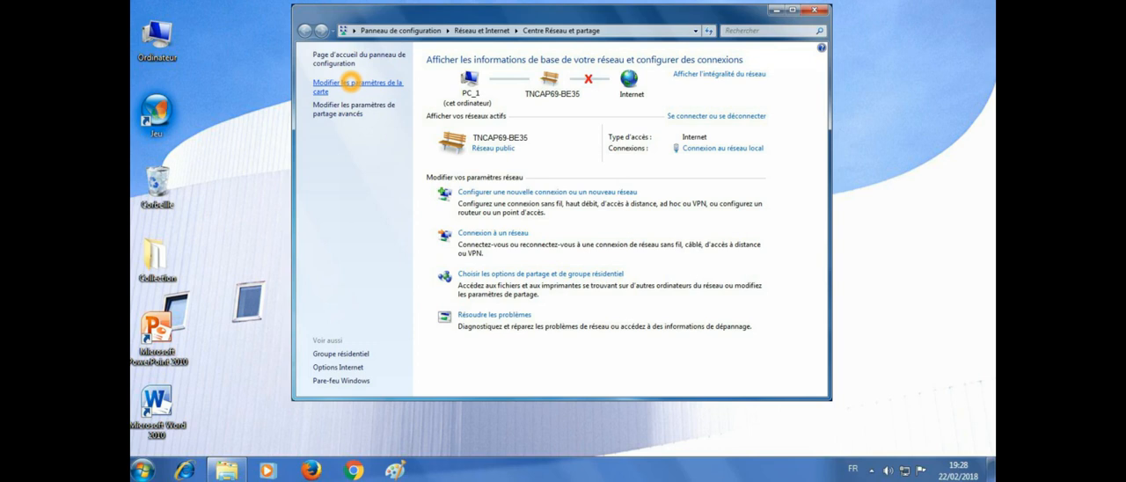
pyautogui.doubleClick(388, 139)
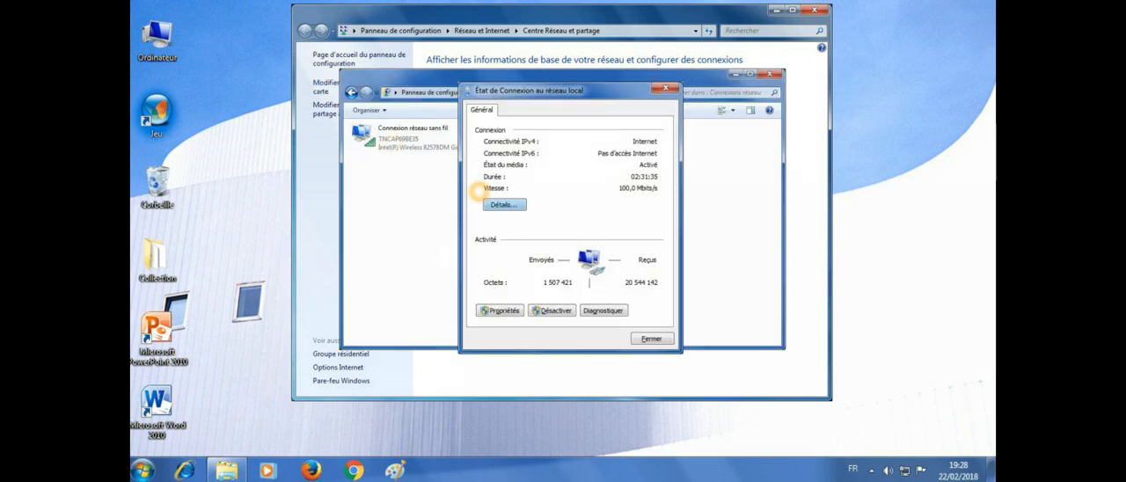
pyautogui.click(499, 201)
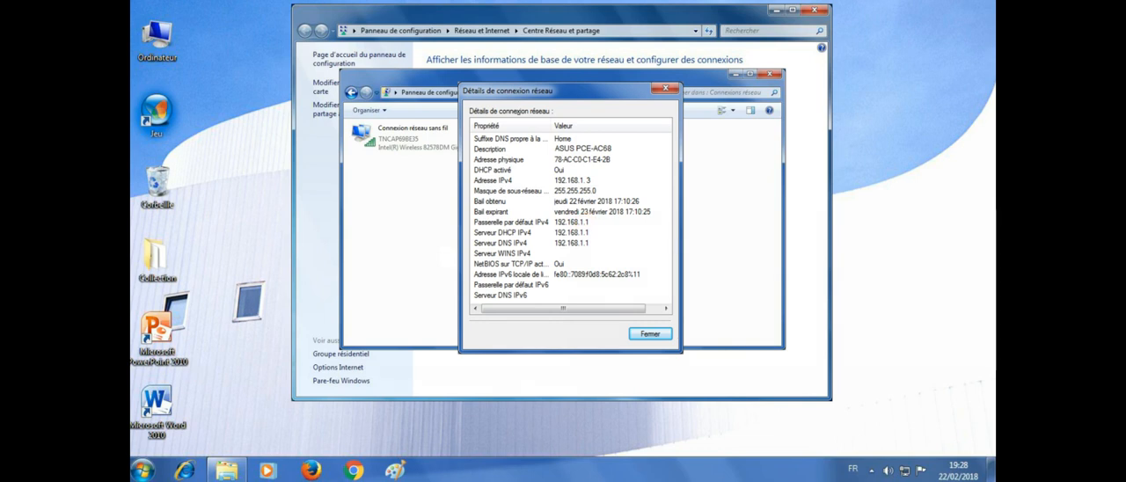
# Step: Restart the upper-left room's computer to return to the office plan
pyautogui.click(141, 469)
pyautogui.moveTo(388, 433)
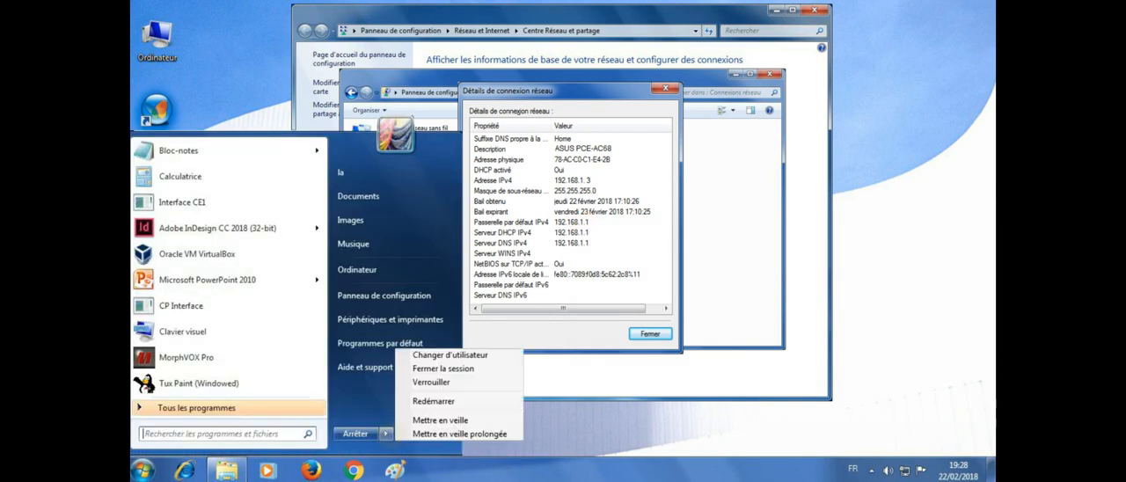
pyautogui.click(419, 405)
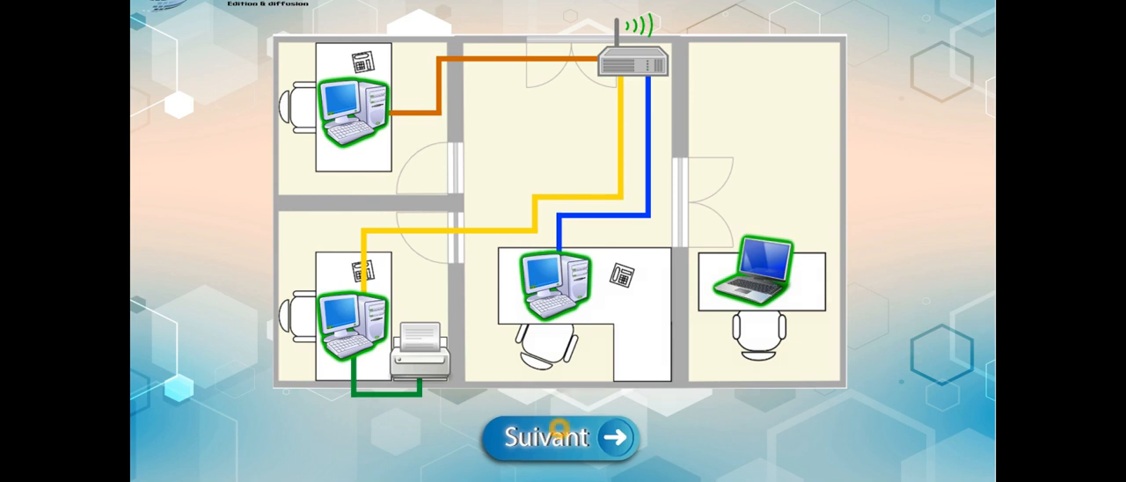
# Step: Proceed to the manual configuration of the conflicting workstations and open the laptop in the plan's right-hand room
pyautogui.click(560, 432)
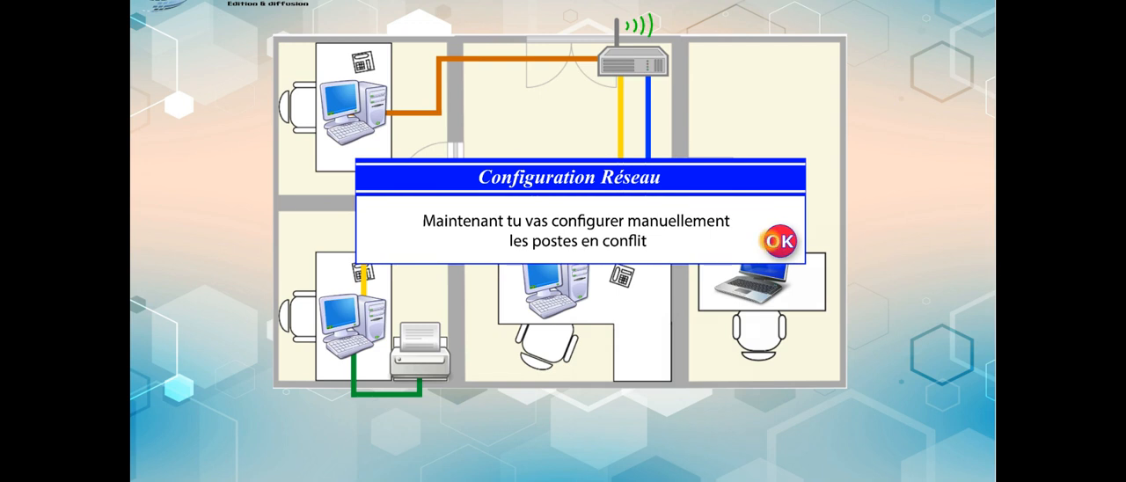
pyautogui.click(772, 239)
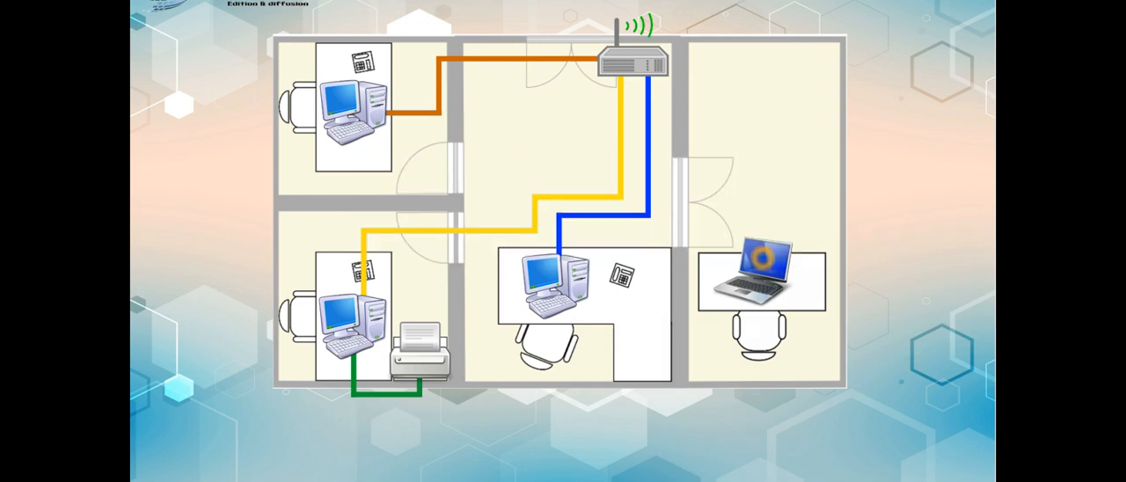
pyautogui.click(763, 258)
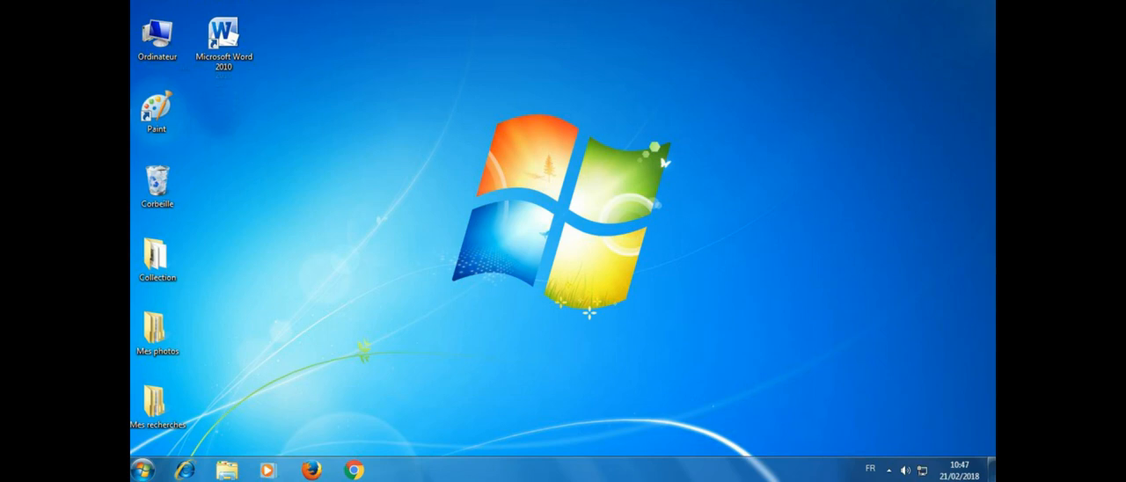
# Step: Open the Internet Protocol Version 4 (TCP/IPv4) properties of the laptop's wireless network connection
pyautogui.rightClick(922, 469)
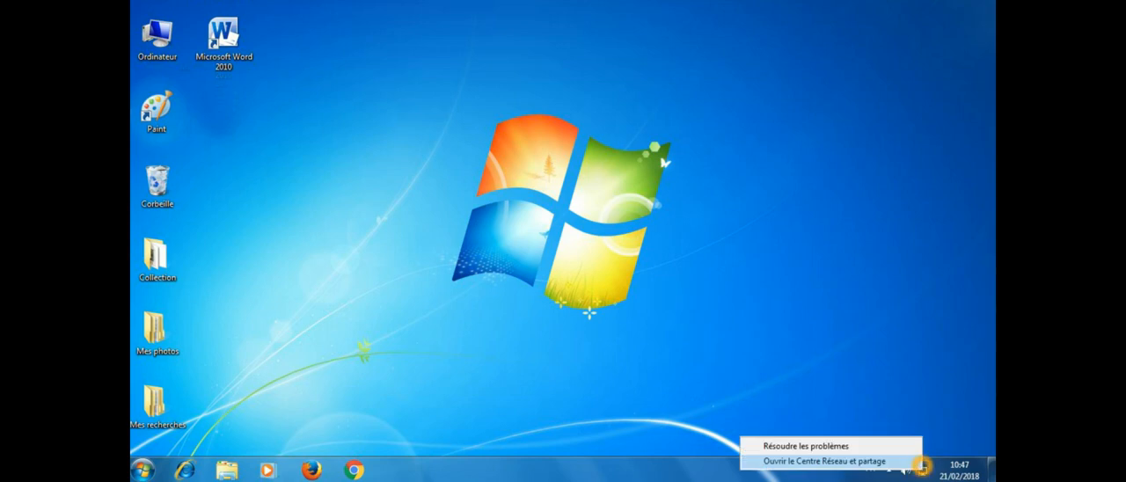
pyautogui.click(897, 462)
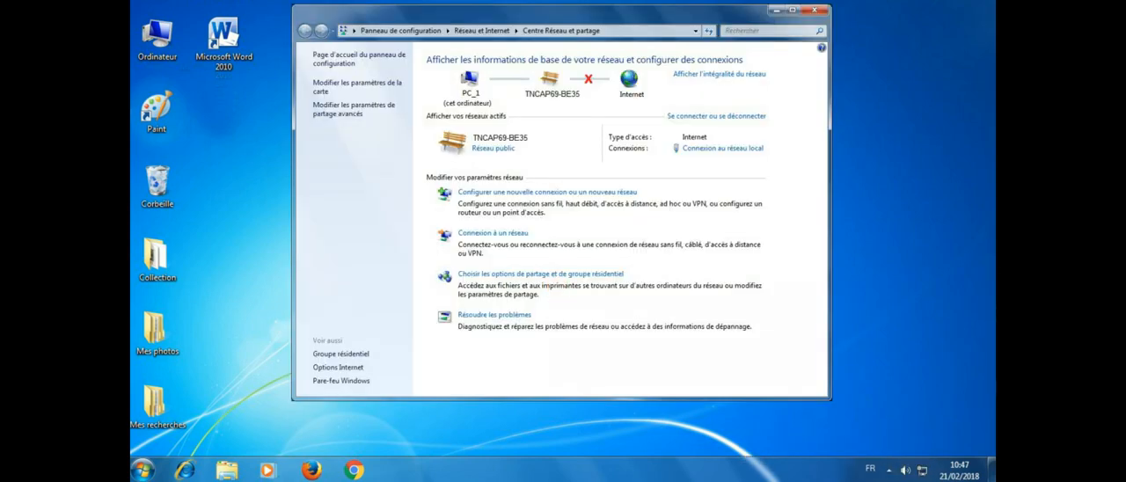
pyautogui.click(365, 84)
pyautogui.click(398, 138)
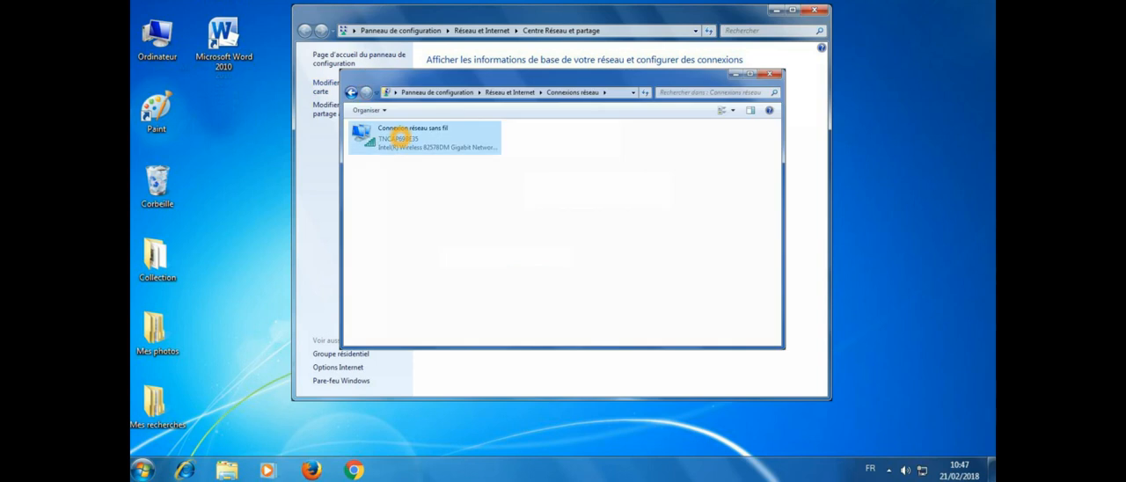
pyautogui.rightClick(397, 138)
pyautogui.click(450, 262)
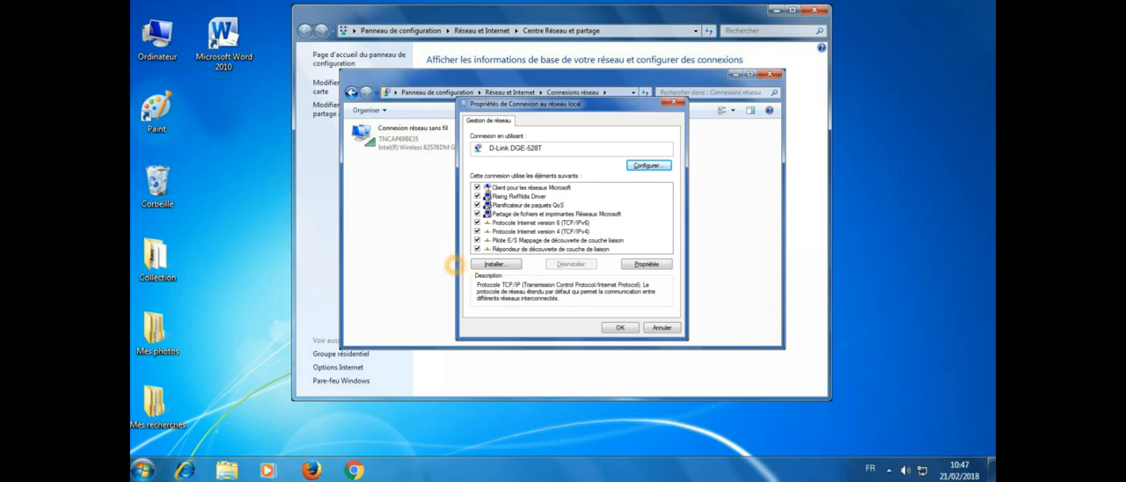
pyautogui.click(549, 232)
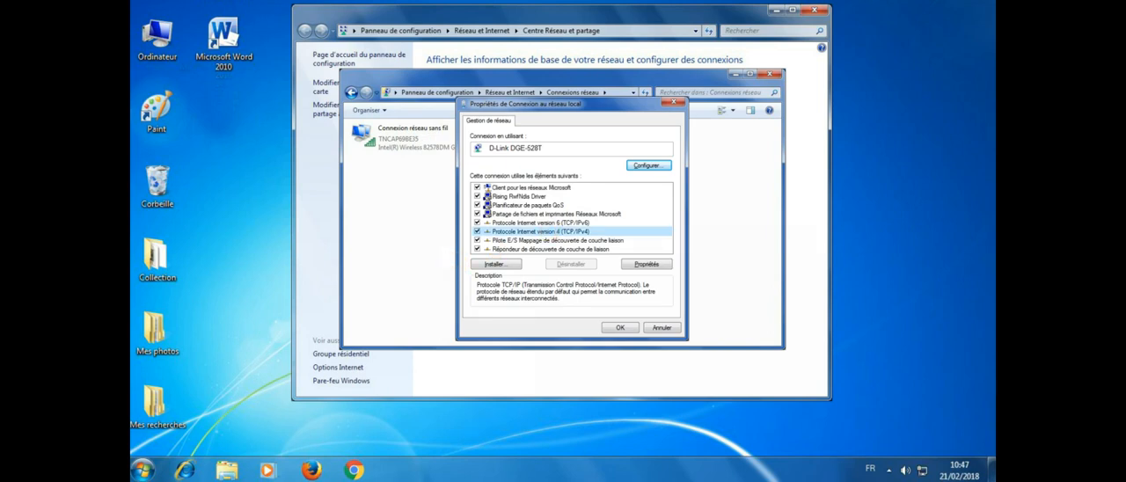
pyautogui.doubleClick(549, 231)
# Step: Switch the laptop's IPv4 settings to manual addressing and set the IP address to 192.168.1.5
pyautogui.click(480, 181)
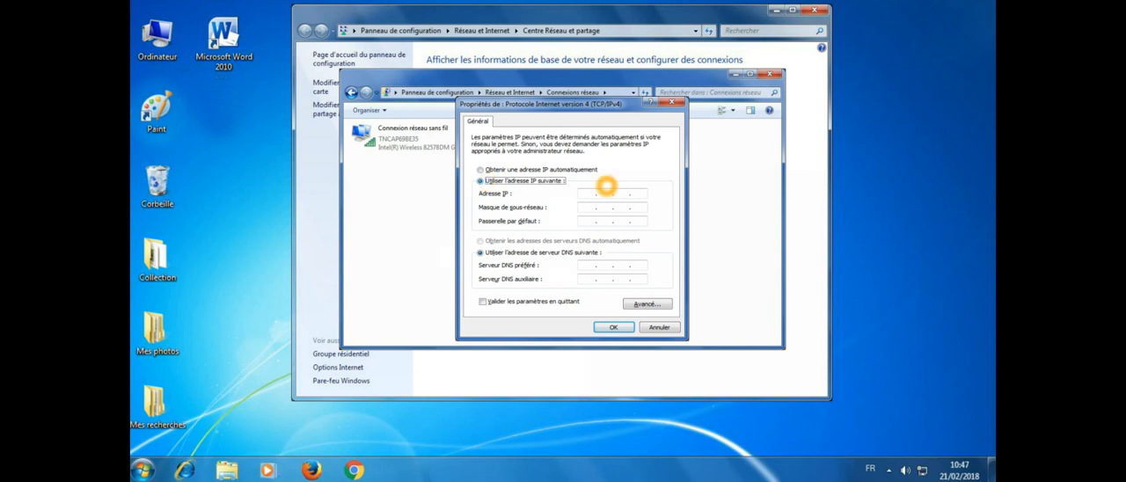
pyautogui.click(587, 195)
pyautogui.write('192. . .')
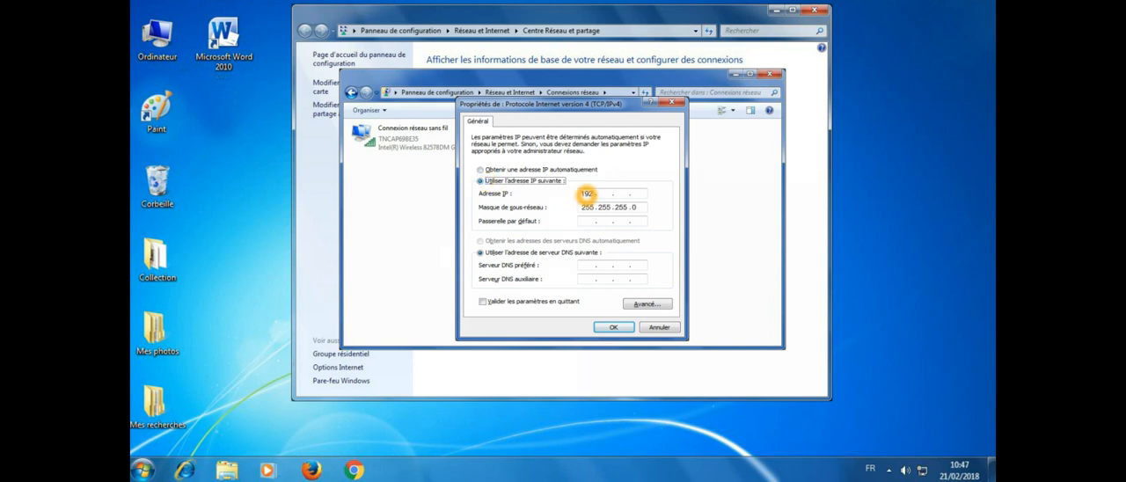
pyautogui.click(604, 194)
pyautogui.click(616, 193)
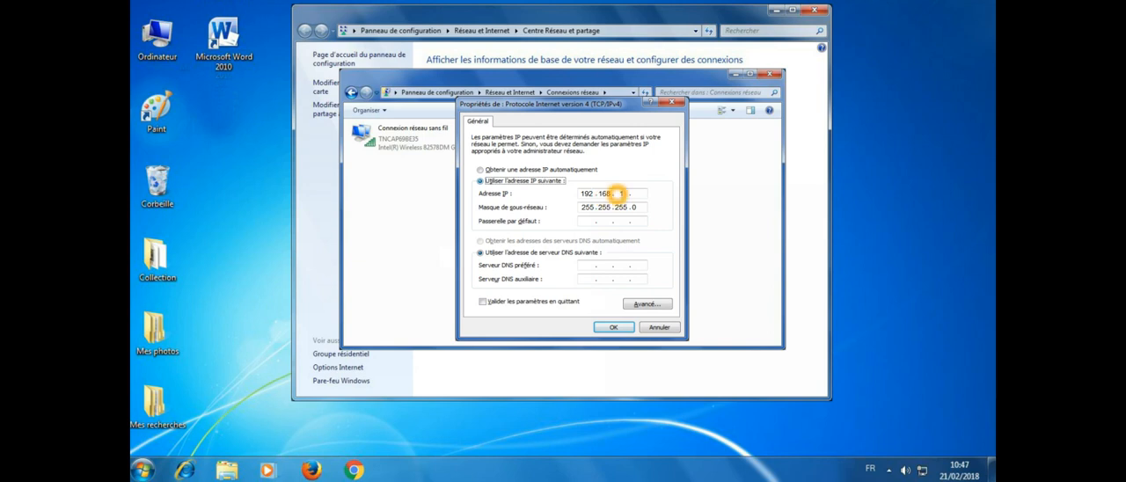
pyautogui.click(639, 195)
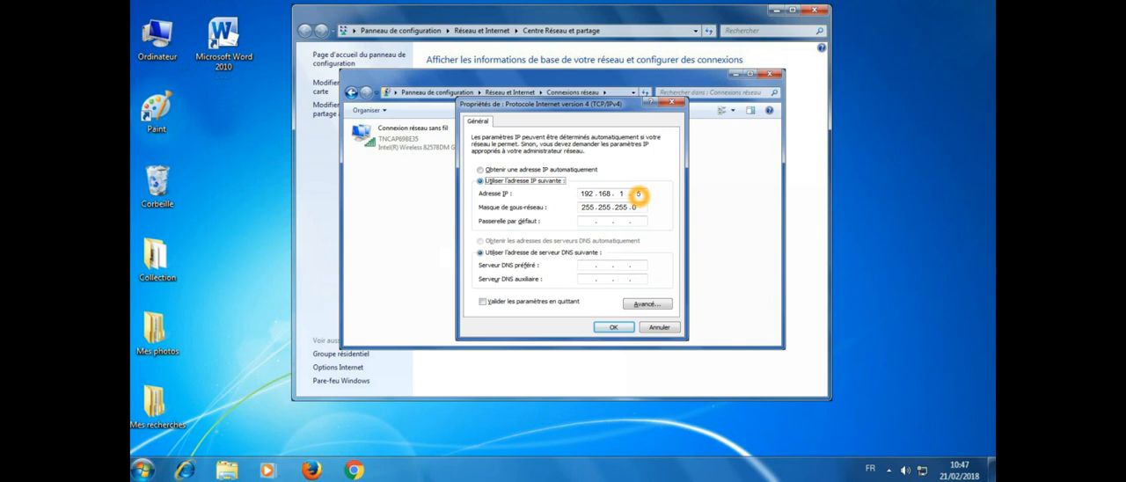
# Step: Set the laptop's default gateway to 192.168.1.1 and apply the IPv4 settings
pyautogui.click(588, 223)
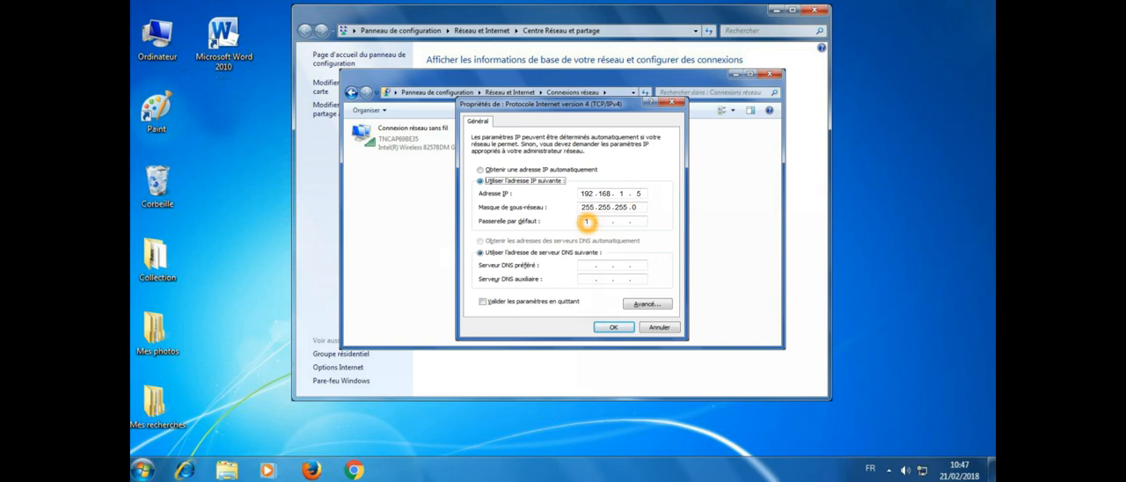
pyautogui.write('192')
pyautogui.click(601, 223)
pyautogui.write('168')
pyautogui.click(627, 222)
pyautogui.write('1.')
pyautogui.click(640, 221)
pyautogui.write('1')
pyautogui.click(608, 326)
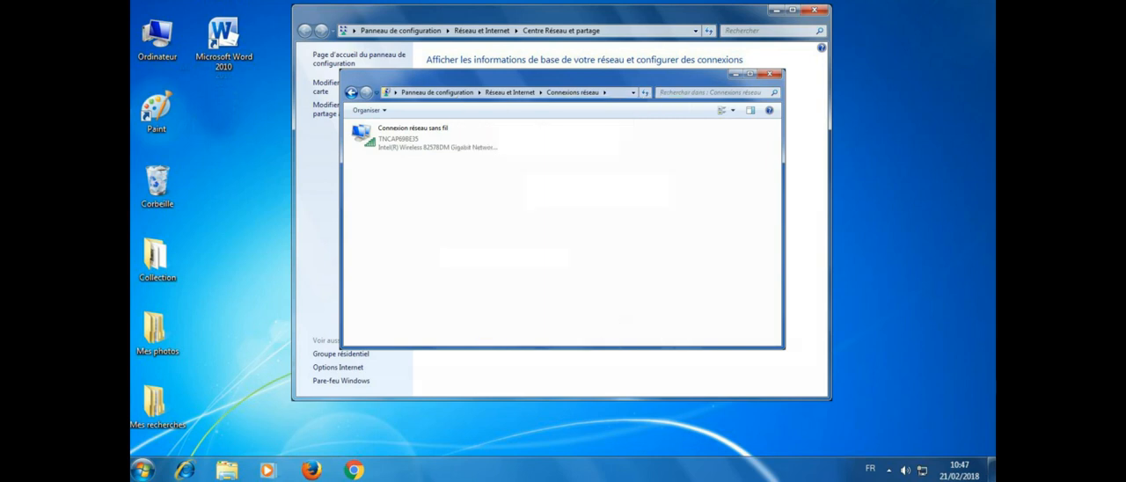
# Step: Restart the laptop to leave its desktop
pyautogui.click(143, 469)
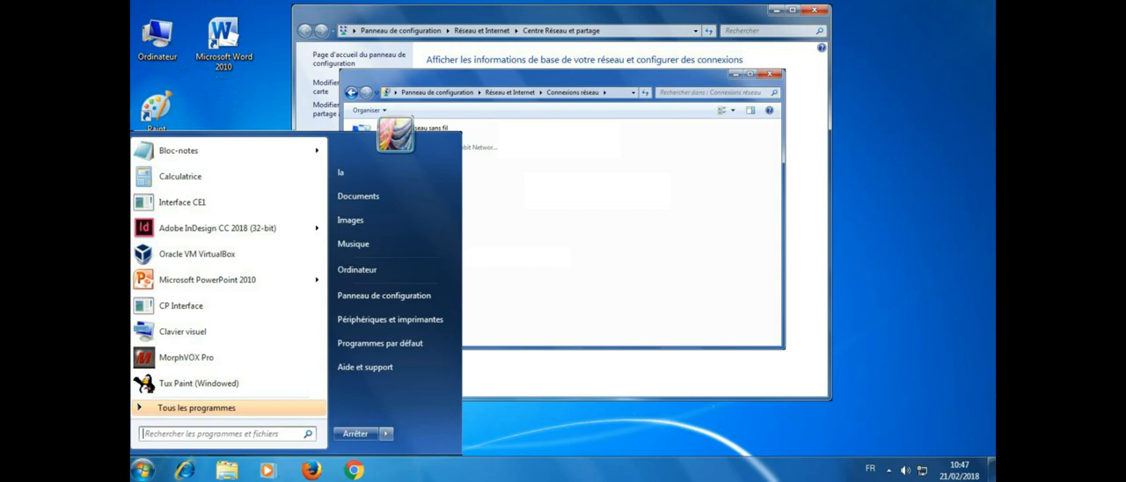
pyautogui.click(385, 434)
pyautogui.click(425, 402)
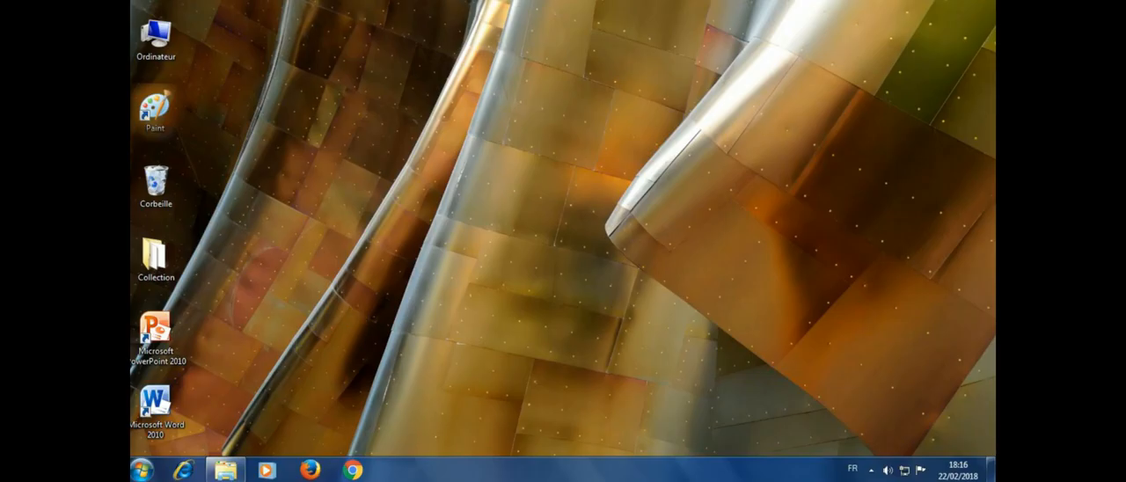
# Step: Open the Internet Protocol Version 4 (TCP/IPv4) properties of the second conflicting computer's wireless connection through the network and sharing settings
pyautogui.rightClick(906, 470)
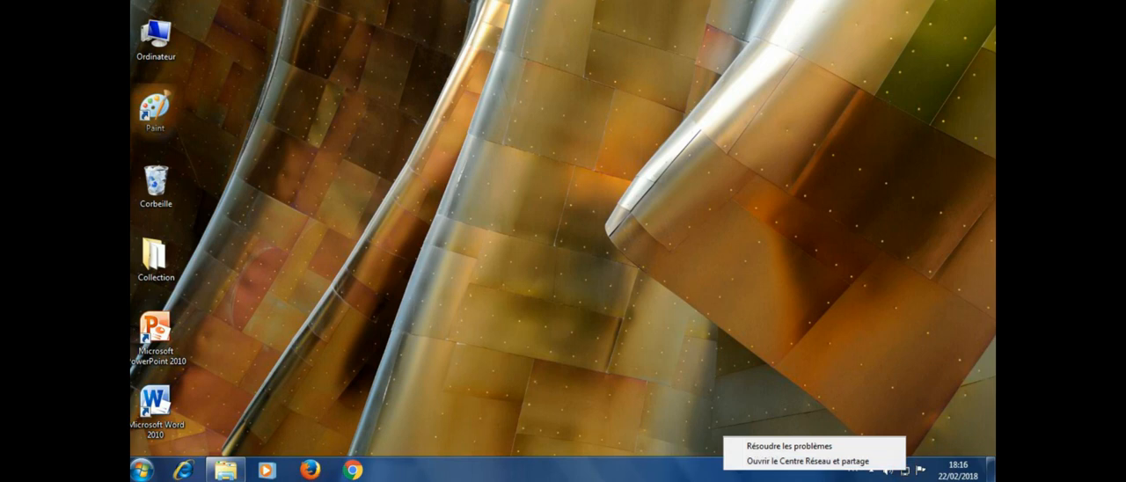
pyautogui.click(868, 460)
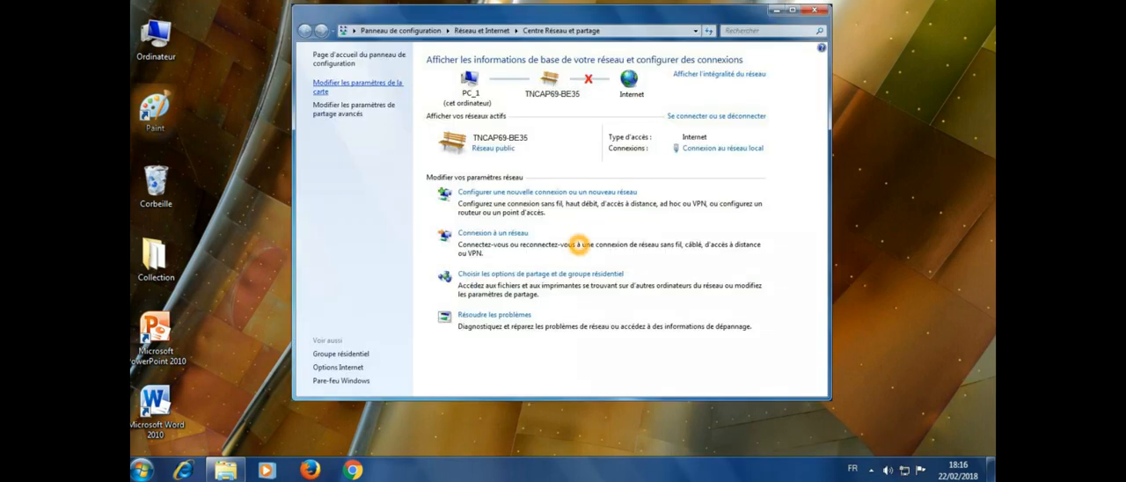
pyautogui.click(364, 84)
pyautogui.click(406, 149)
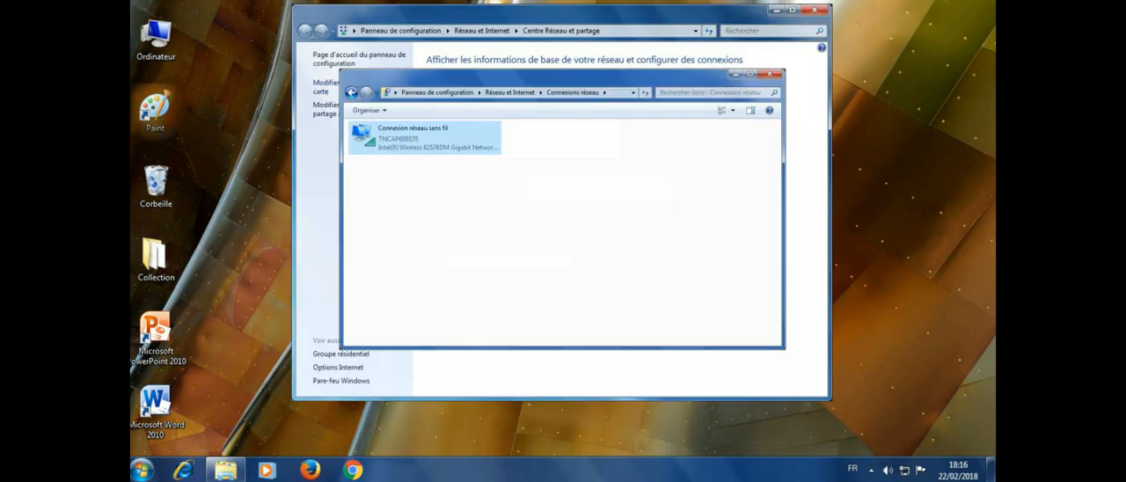
pyautogui.rightClick(412, 137)
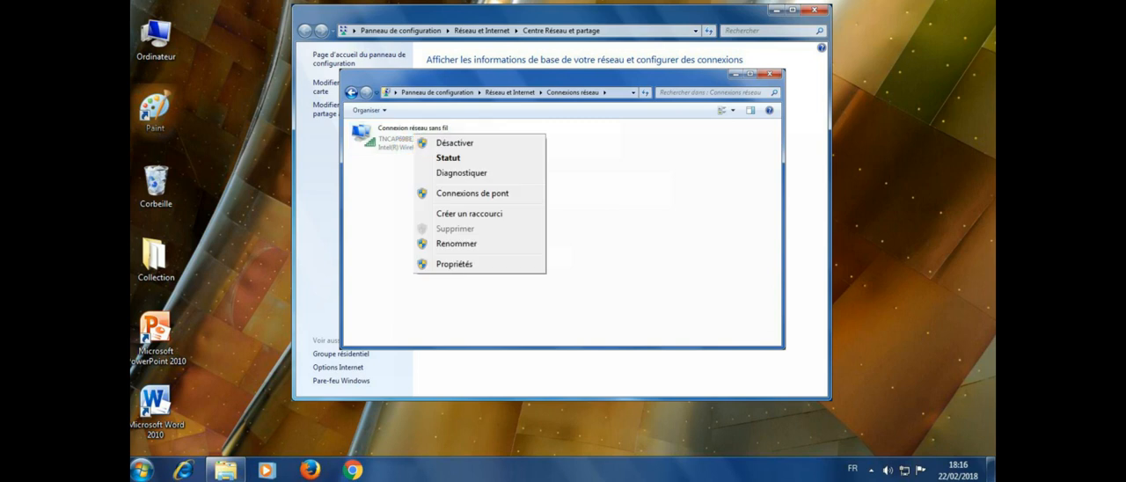
pyautogui.click(449, 262)
pyautogui.doubleClick(544, 230)
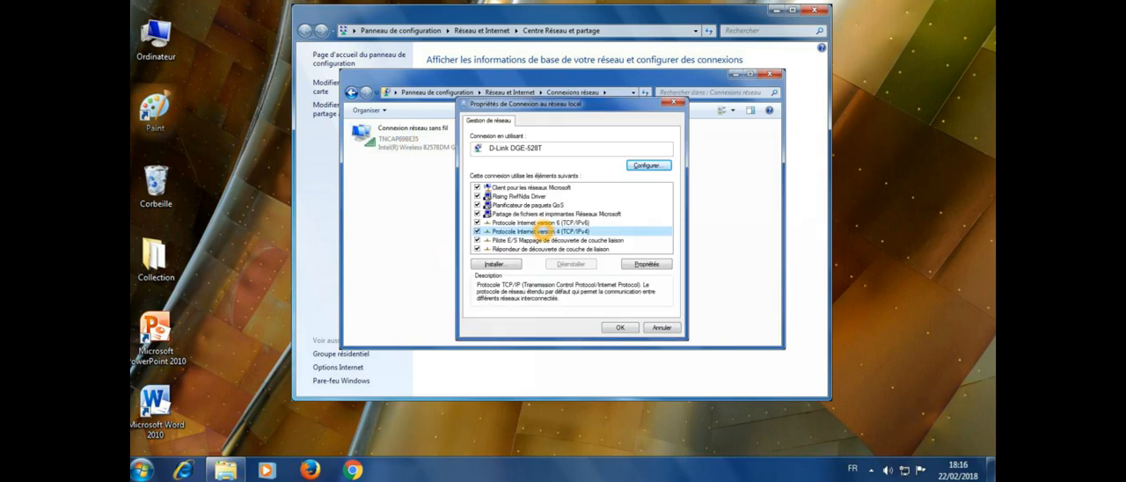
# Step: Switch this computer's IPv4 settings to manual addressing and set the IP address to 192.168.1.6
pyautogui.click(481, 180)
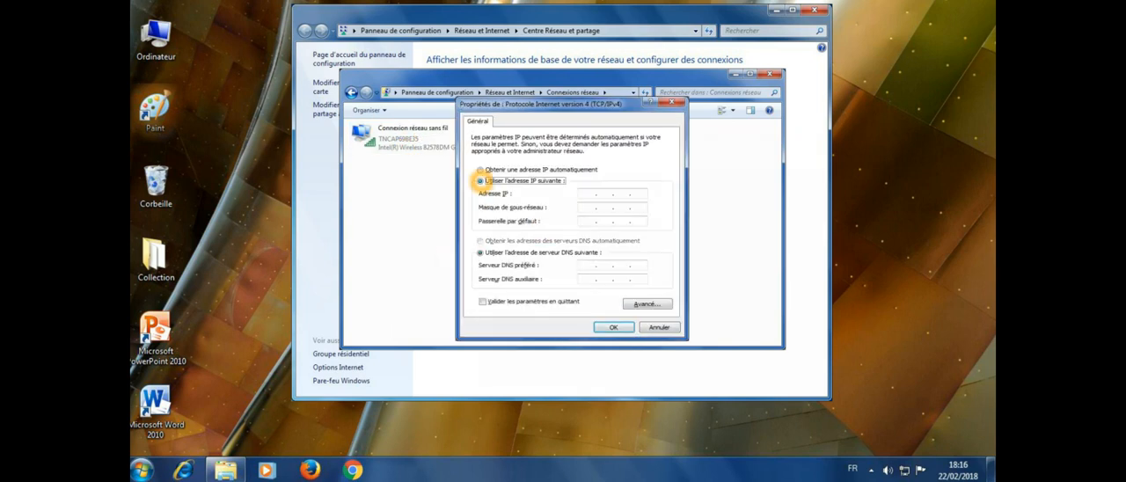
pyautogui.click(592, 194)
pyautogui.write('192.1..')
pyautogui.click(604, 194)
pyautogui.write('1')
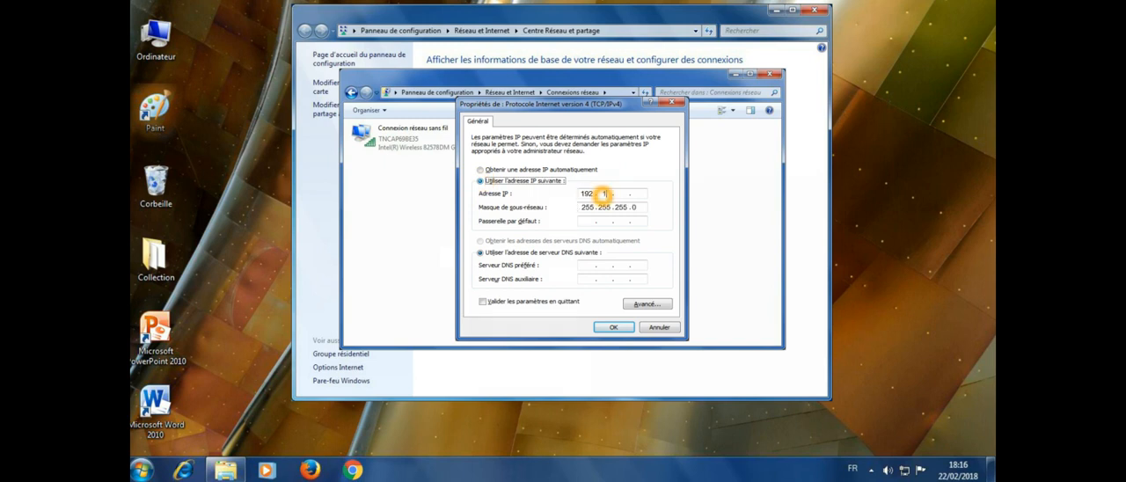
pyautogui.write('68')
pyautogui.click(621, 193)
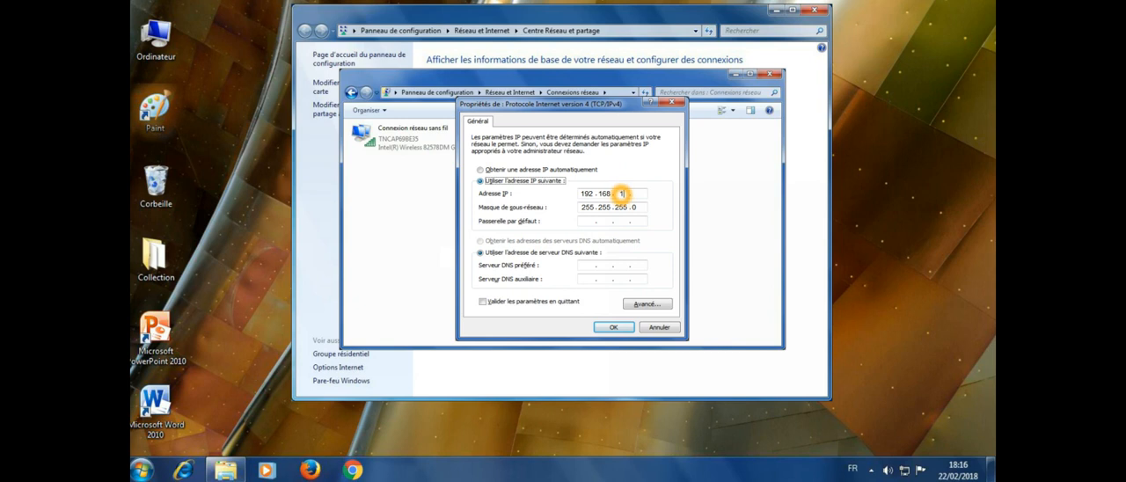
pyautogui.write('1')
pyautogui.click(637, 194)
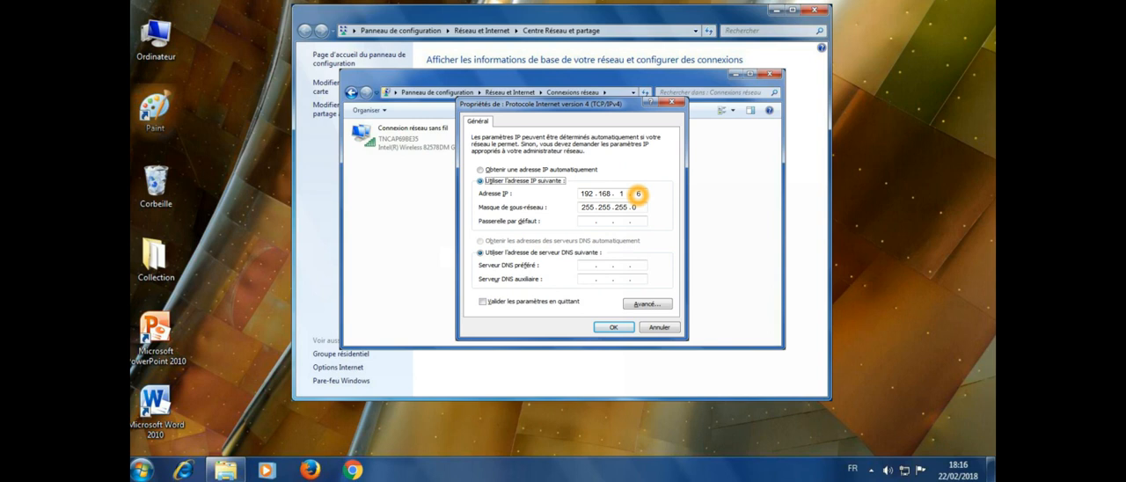
# Step: Set this computer's default gateway to 192.168.1.1 and apply the IPv4 settings
pyautogui.click(586, 222)
pyautogui.write('19')
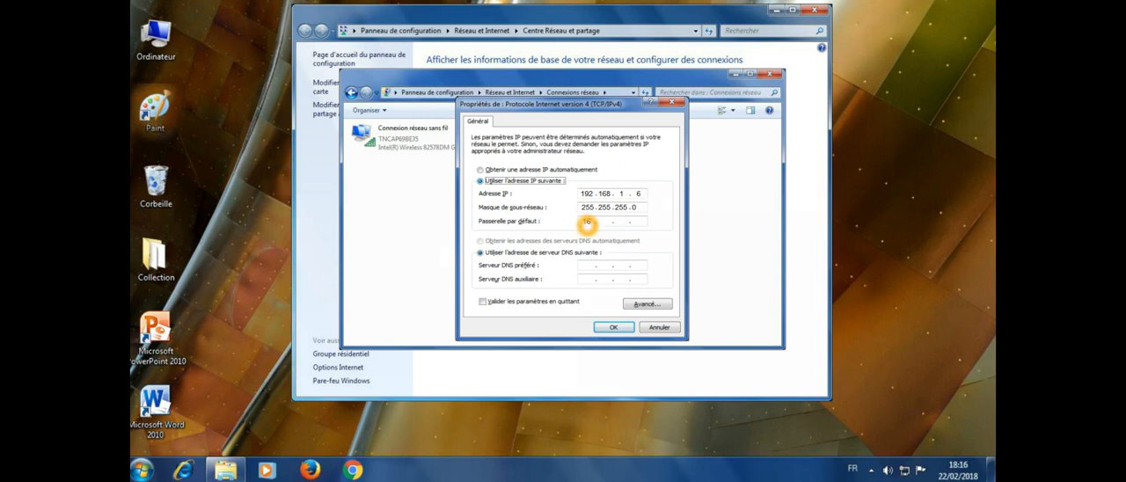
pyautogui.write('2')
pyautogui.click(601, 225)
pyautogui.write('168')
pyautogui.click(623, 221)
pyautogui.write('1')
pyautogui.click(635, 222)
pyautogui.write('1')
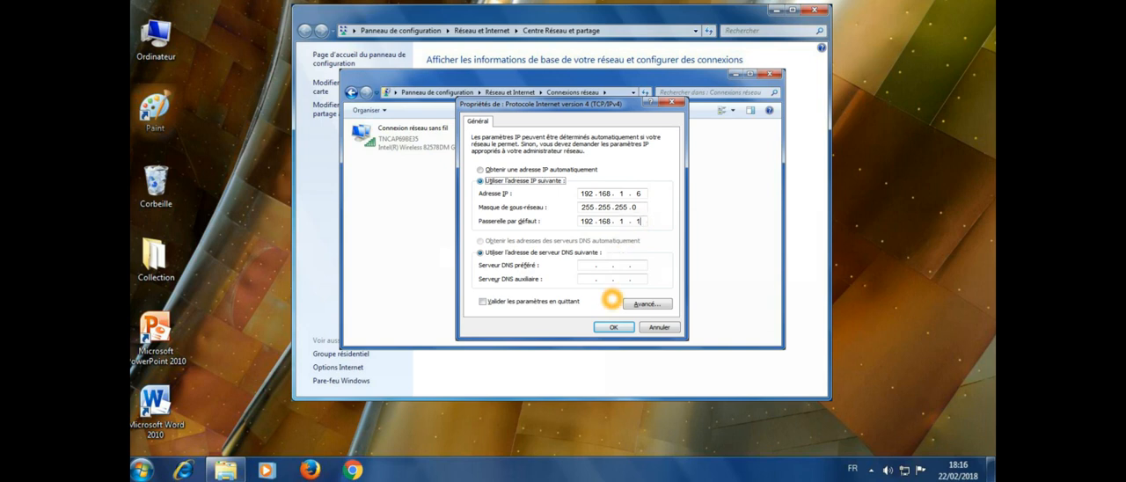
pyautogui.click(612, 327)
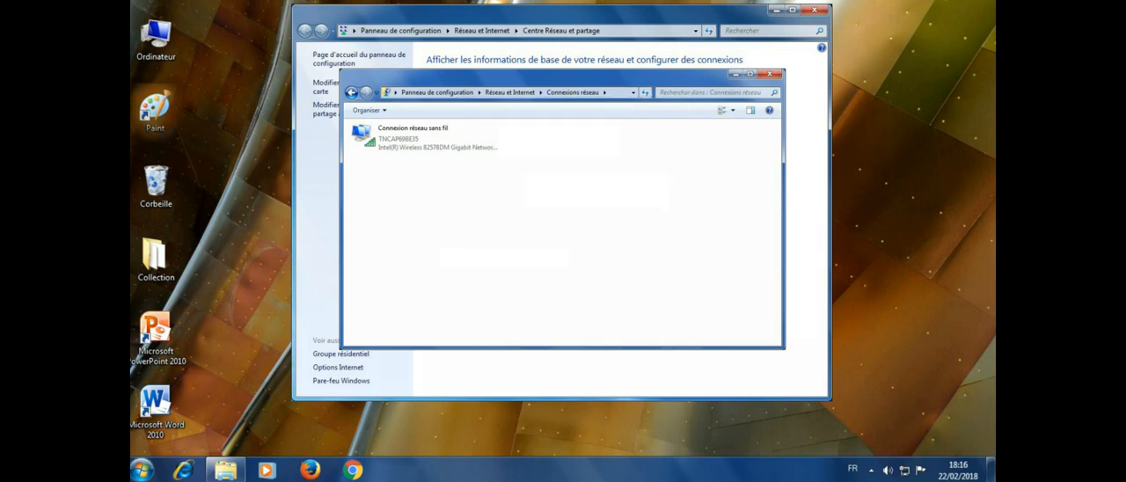
# Step: Restart the second computer to return to the office plan
pyautogui.click(141, 469)
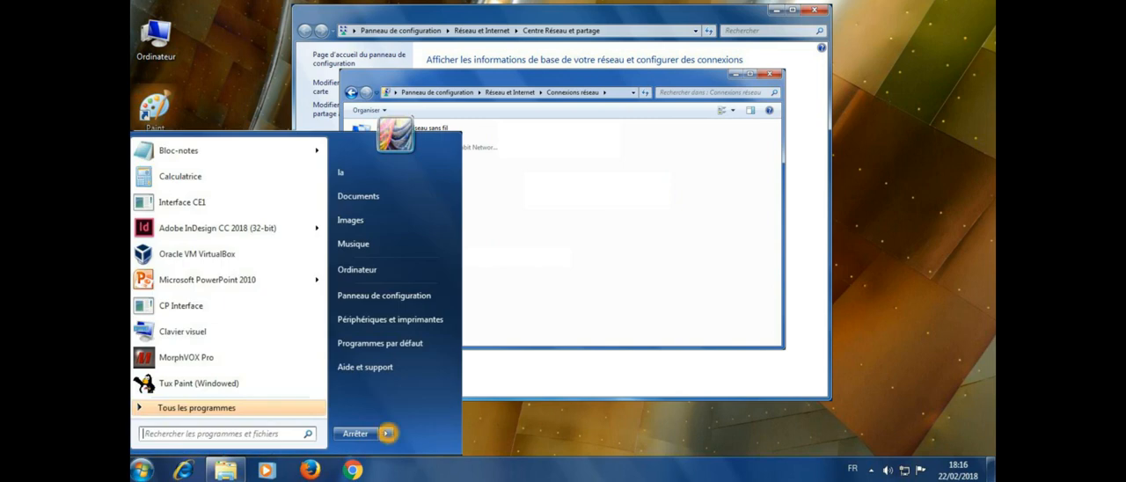
pyautogui.moveTo(386, 434)
pyautogui.click(431, 403)
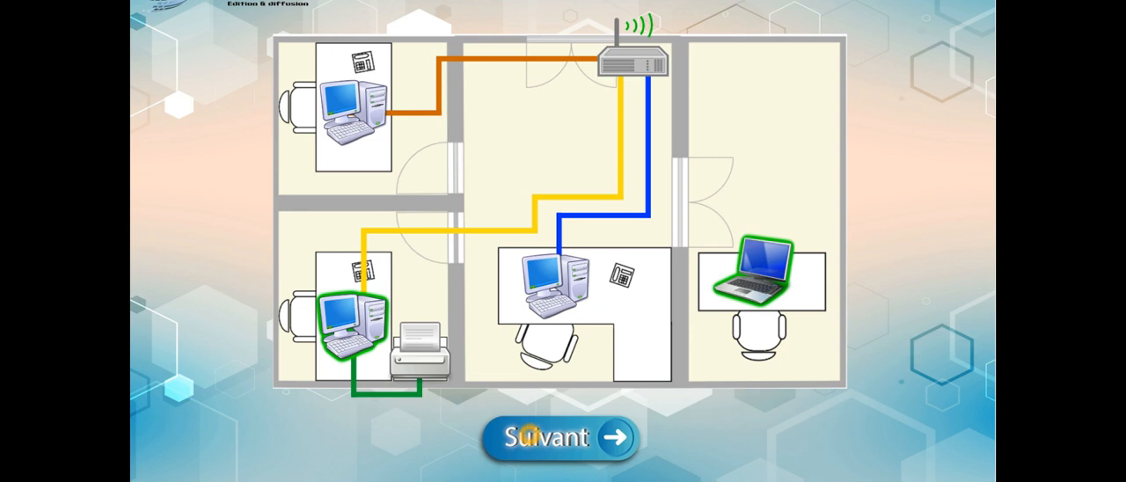
pyautogui.click(528, 437)
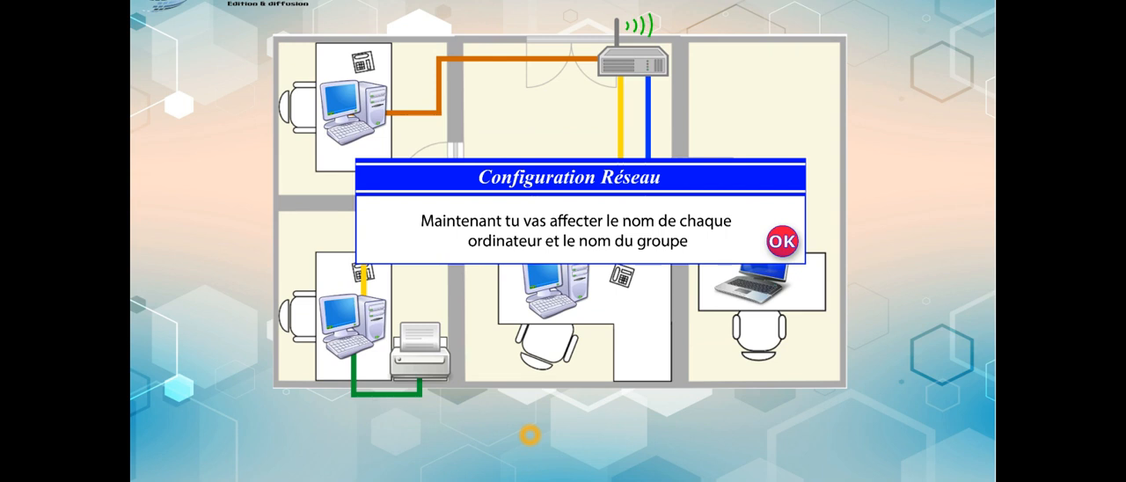
# Step: Proceed to the computer naming stage and open the name and workgroup change dialog from the computer's system properties
pyautogui.click(782, 241)
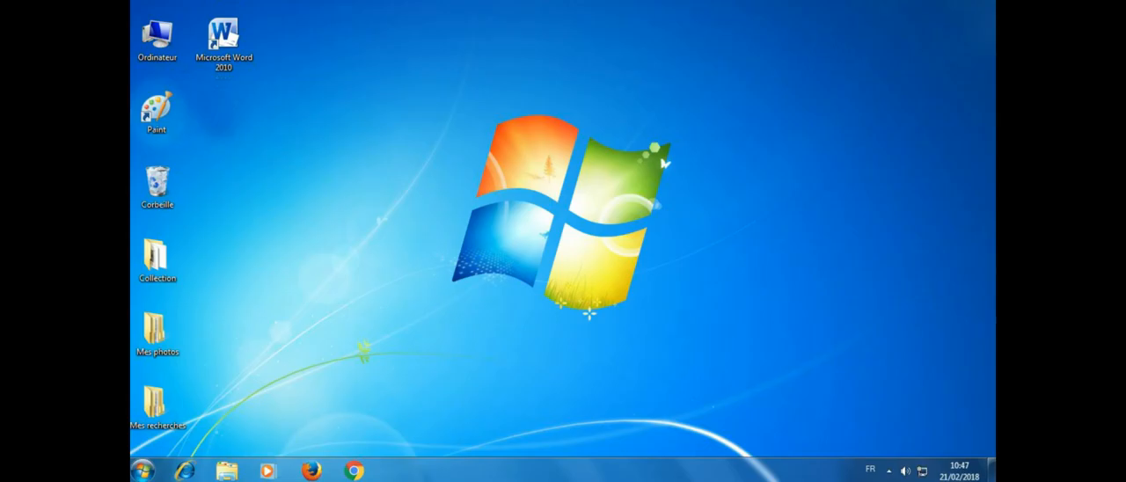
pyautogui.rightClick(157, 37)
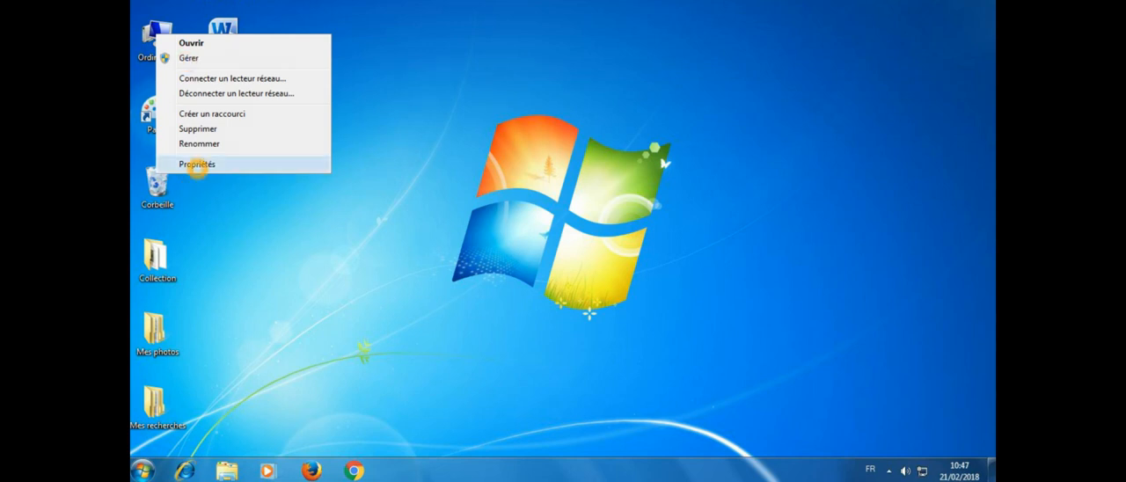
pyautogui.click(197, 164)
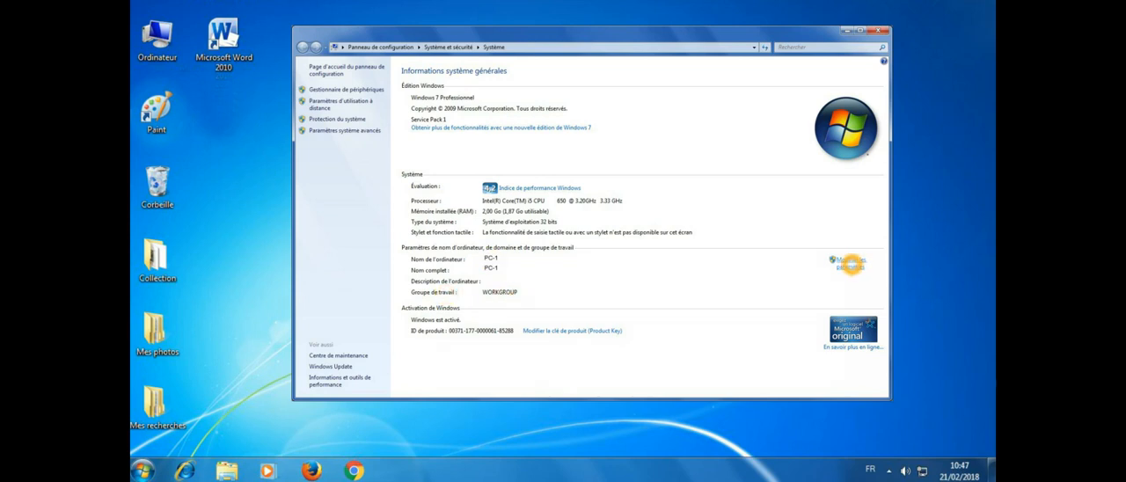
pyautogui.click(850, 262)
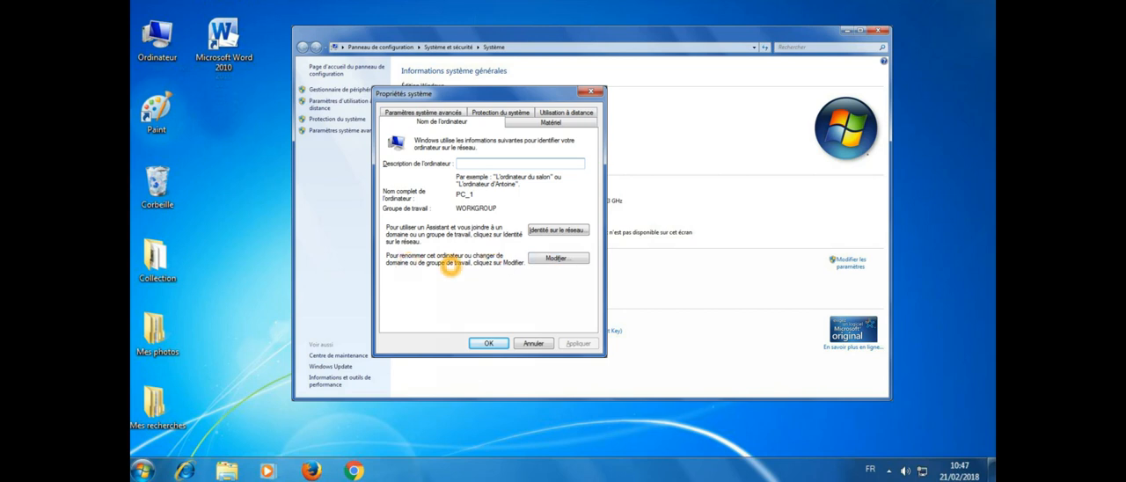
pyautogui.click(560, 258)
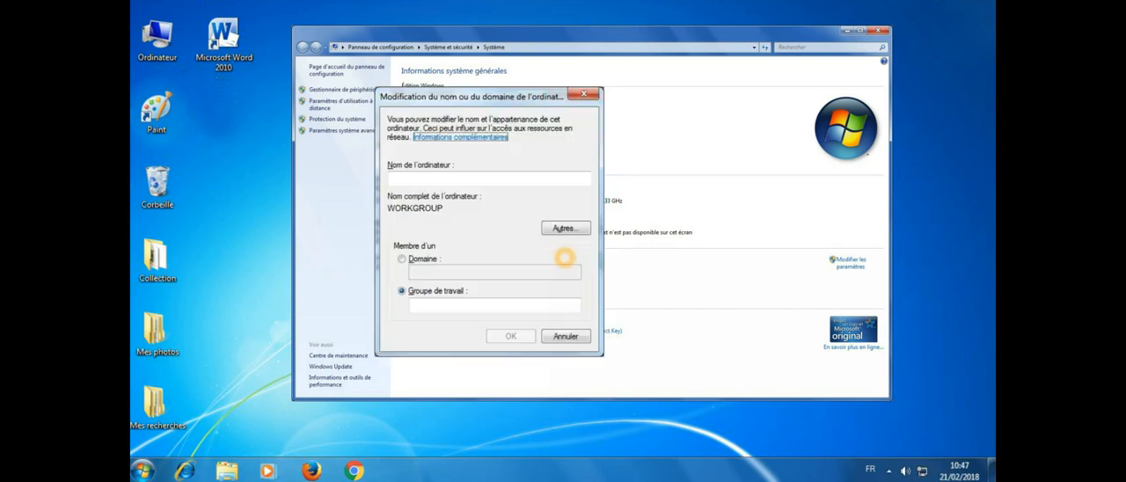
# Step: Name the computer Directeur, assign it to the workgroup AL_ANOUAR, and confirm the changes in the system properties
pyautogui.click(432, 178)
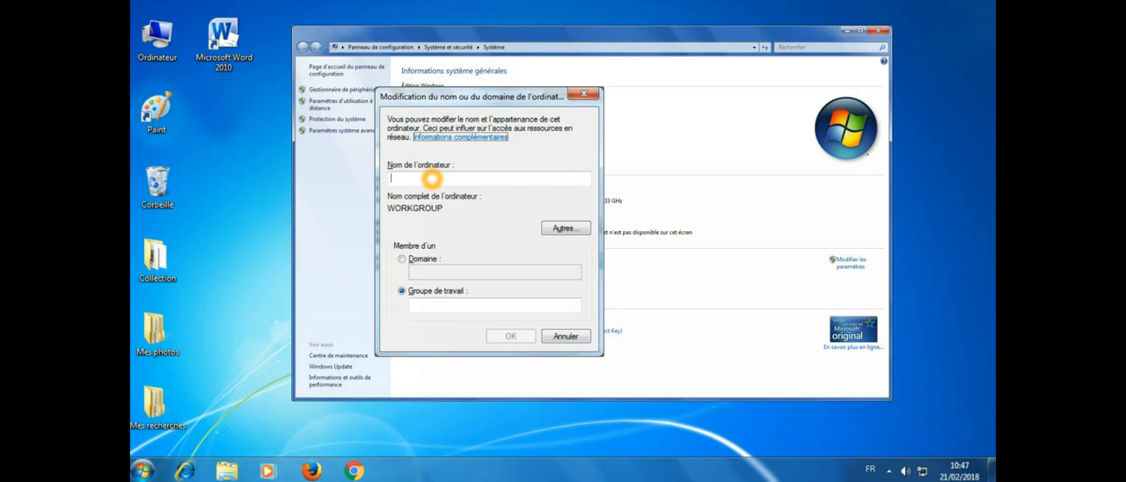
pyautogui.write('Directeur')
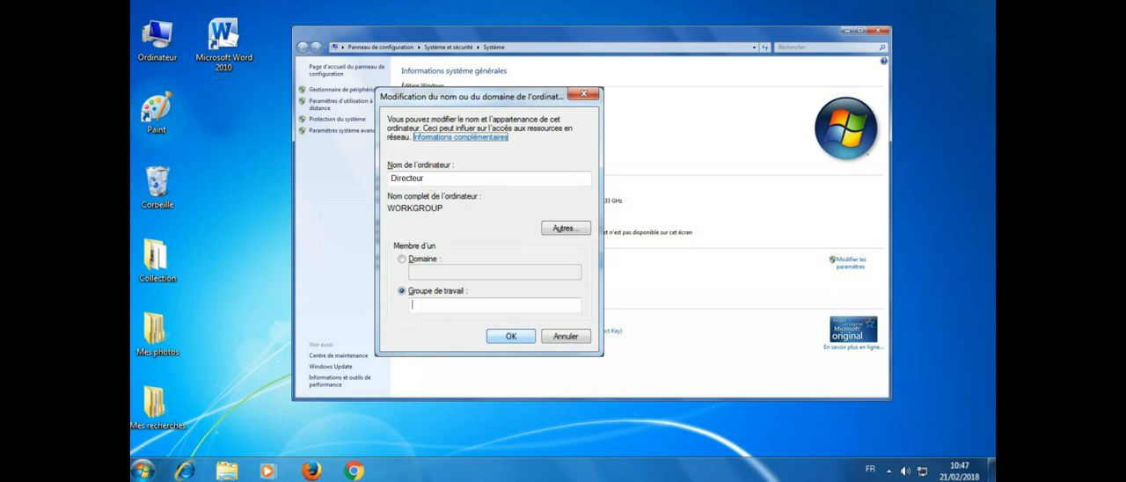
pyautogui.click(432, 302)
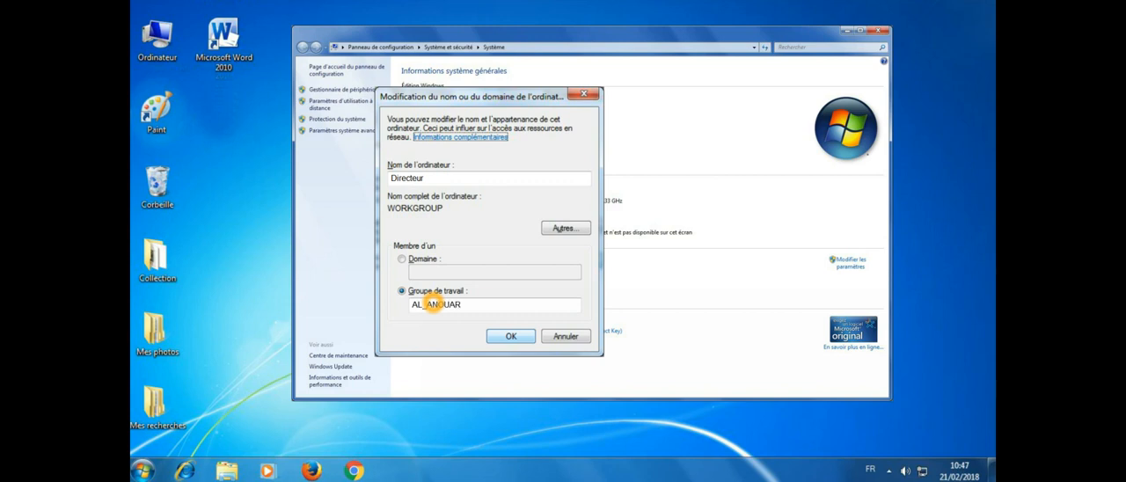
pyautogui.click(510, 336)
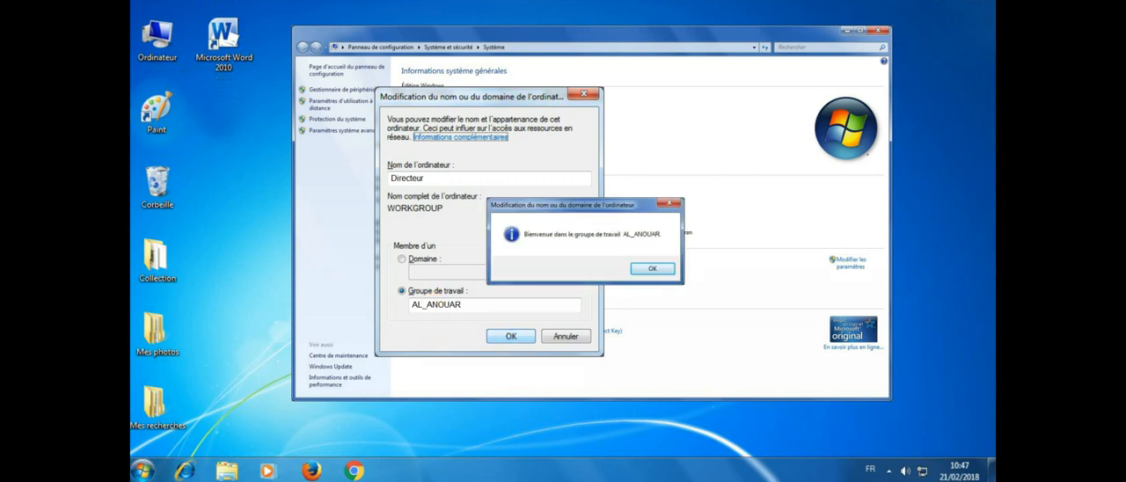
pyautogui.click(649, 269)
pyautogui.click(655, 273)
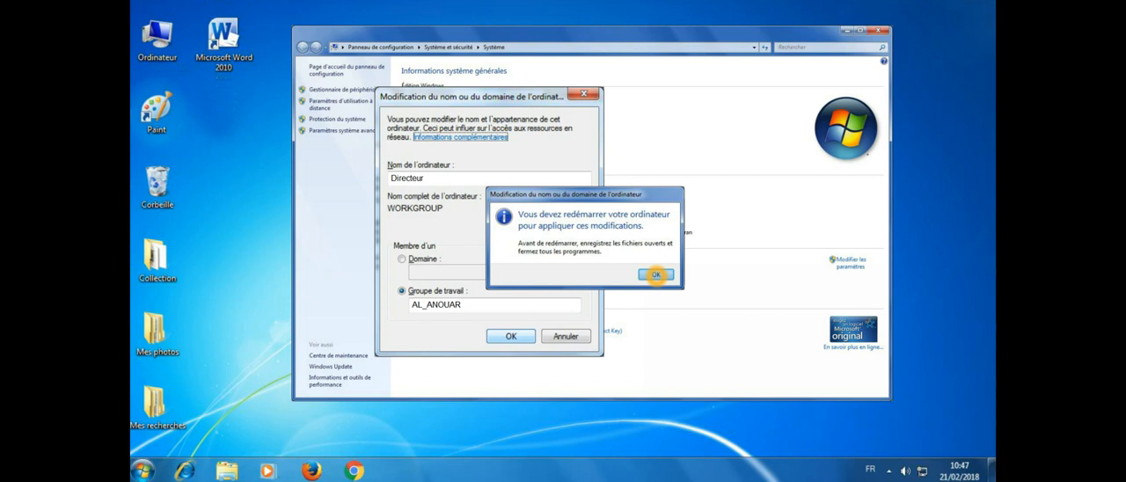
pyautogui.click(655, 274)
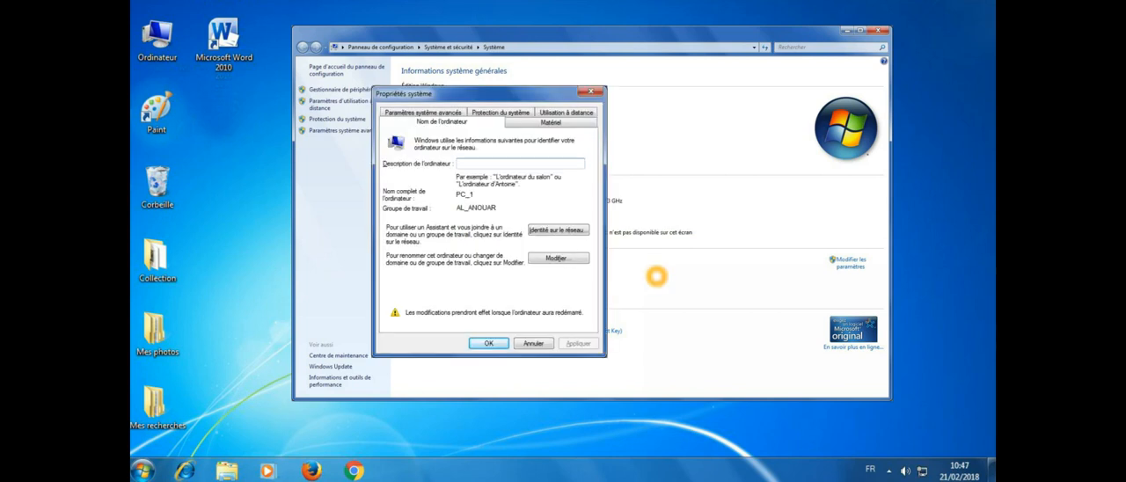
pyautogui.click(498, 342)
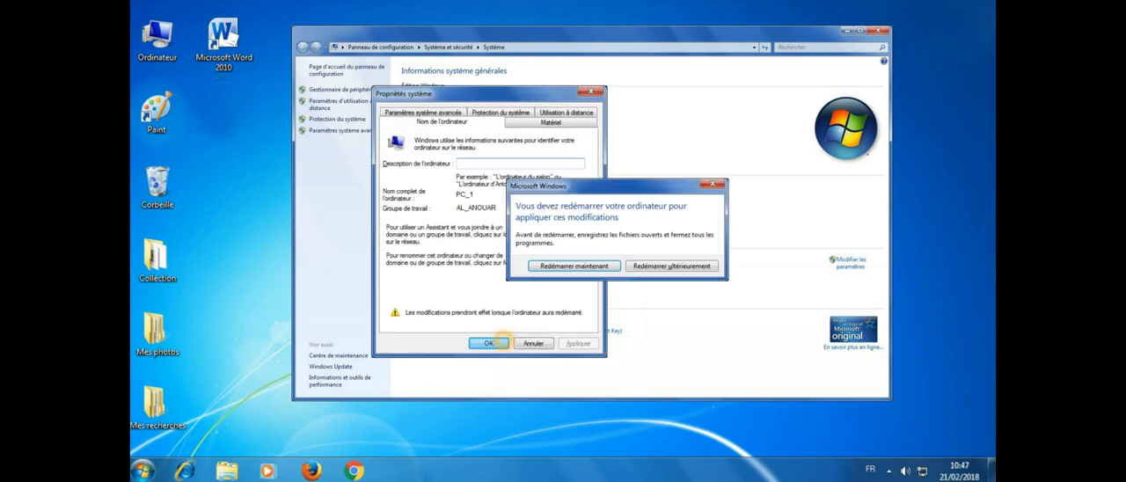
# Step: Restart the computer to apply its new identity, and name the next computer Accueil in its system properties
pyautogui.click(583, 266)
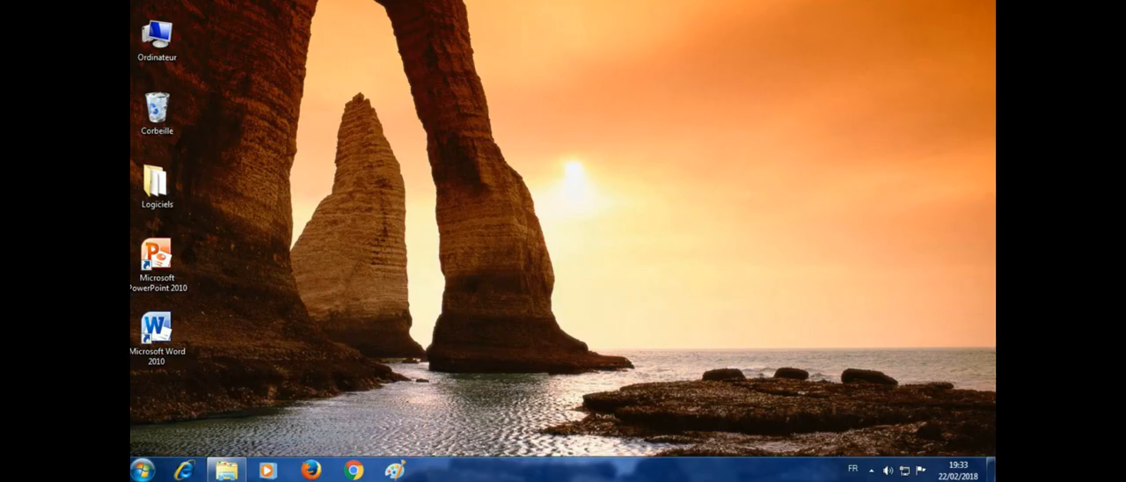
pyautogui.rightClick(157, 37)
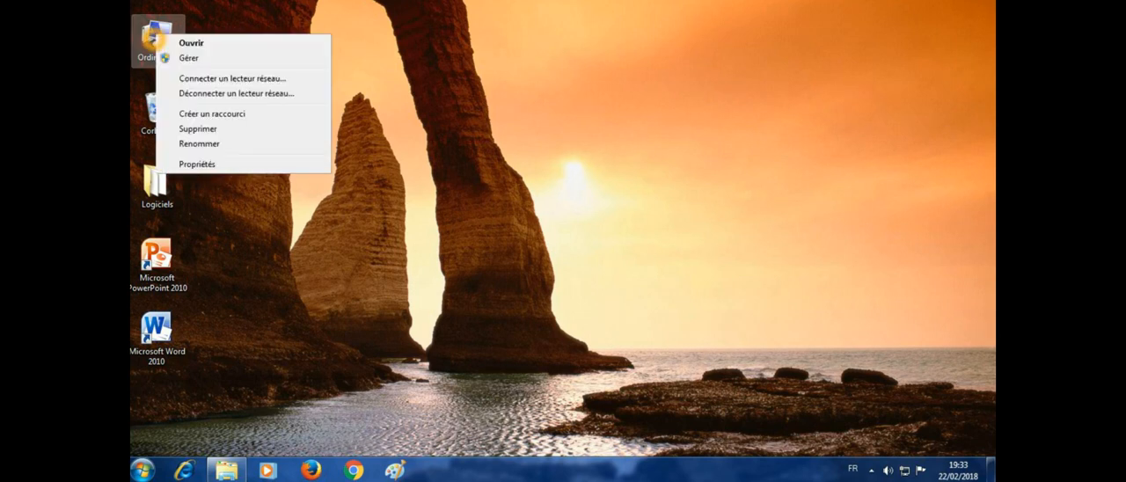
pyautogui.click(195, 164)
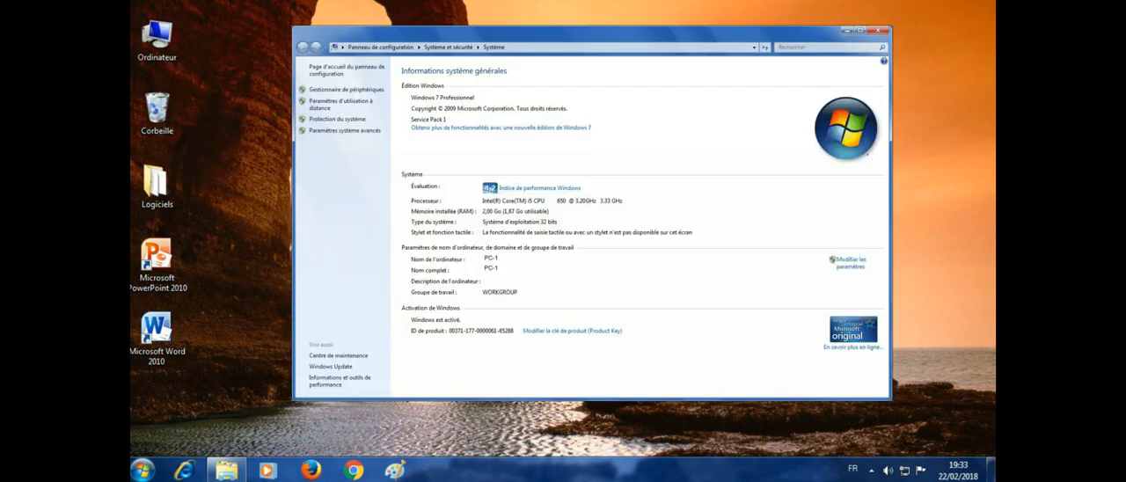
pyautogui.click(848, 261)
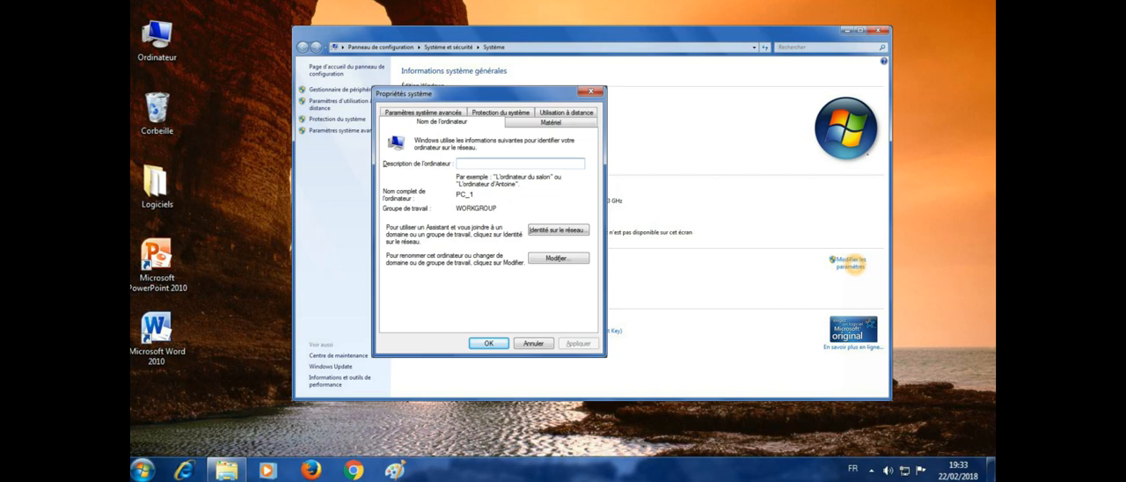
pyautogui.click(545, 258)
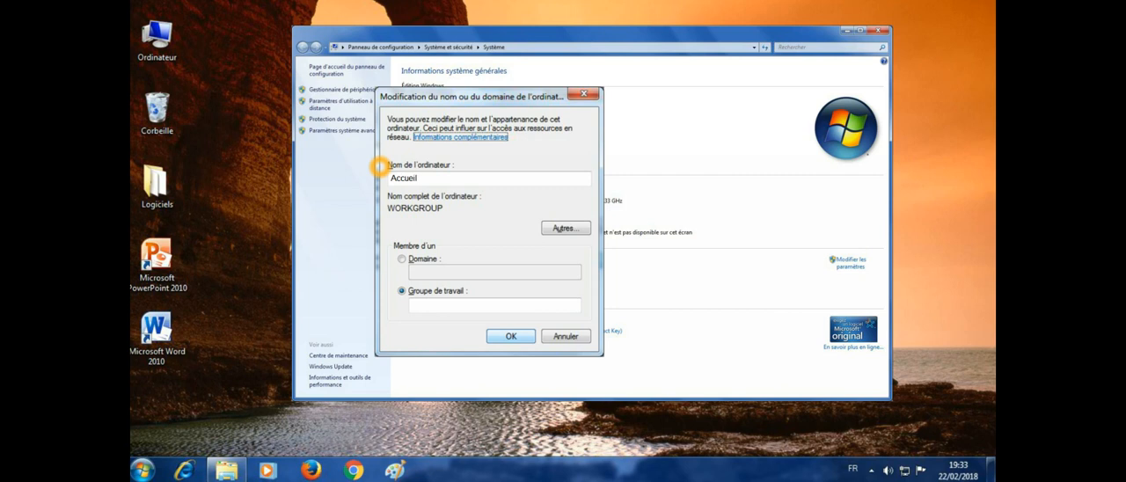
# Step: Assign the Accueil computer to the workgroup AL_ANOUAR and restart it to apply the changes
pyautogui.rightClick(427, 310)
pyautogui.click(421, 307)
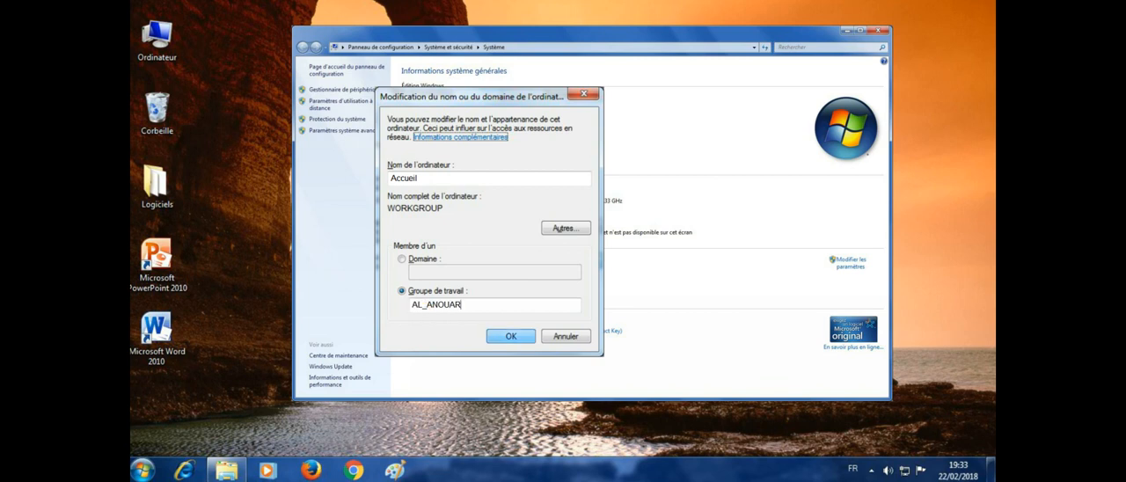
pyautogui.click(510, 336)
pyautogui.click(653, 268)
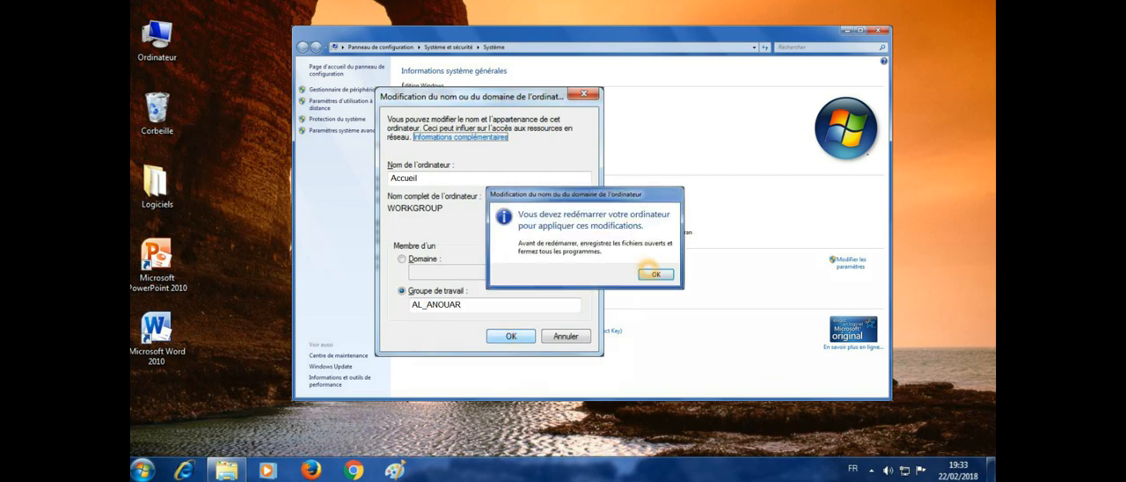
pyautogui.click(656, 275)
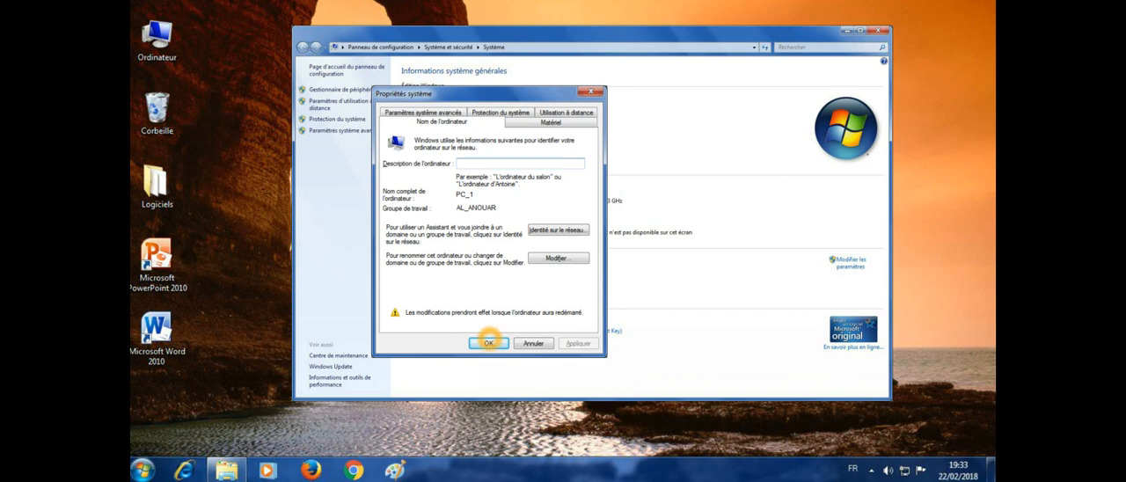
pyautogui.click(488, 342)
pyautogui.click(563, 266)
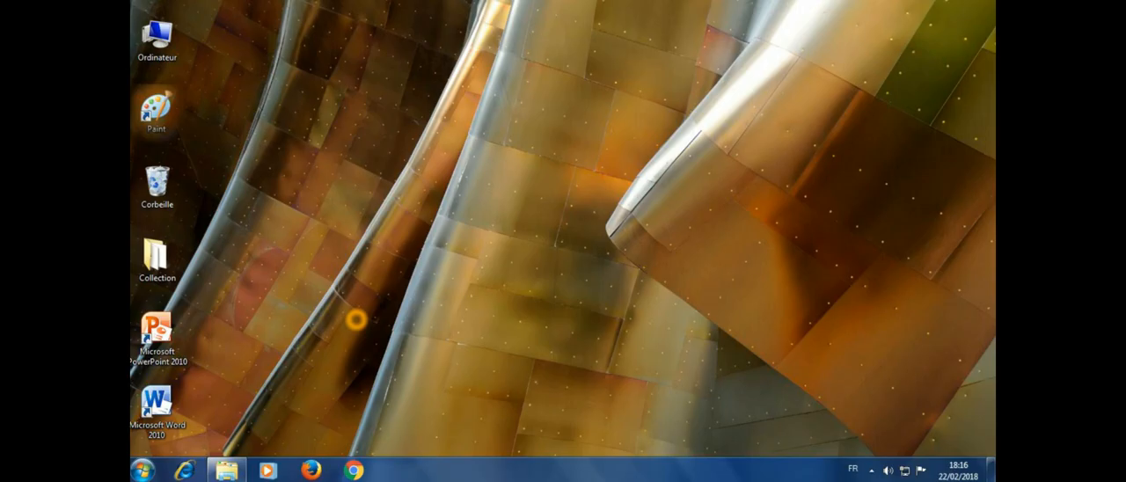
# Step: Open the name and workgroup change dialog from this computer's system properties and name the computer Secretaire
pyautogui.rightClick(156, 35)
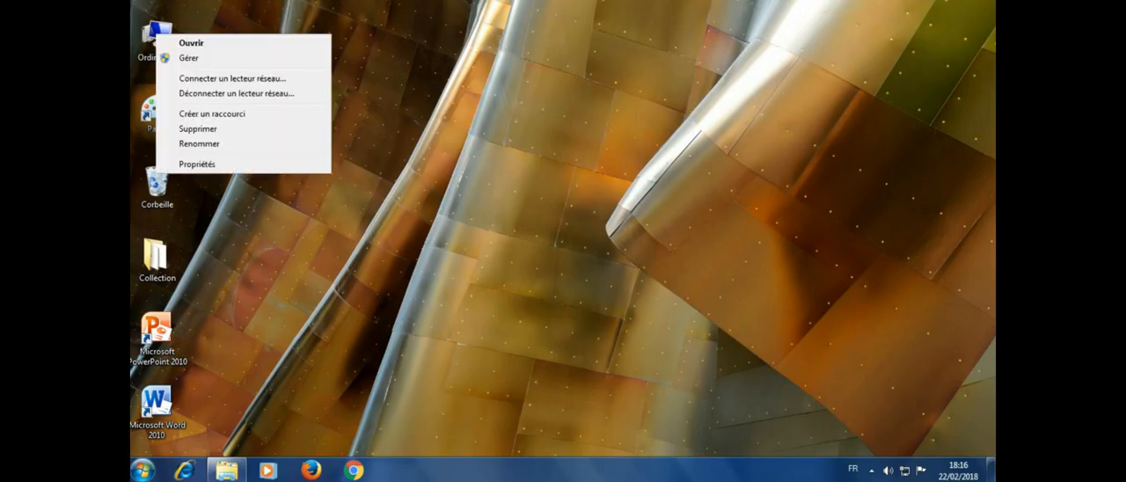
pyautogui.click(197, 164)
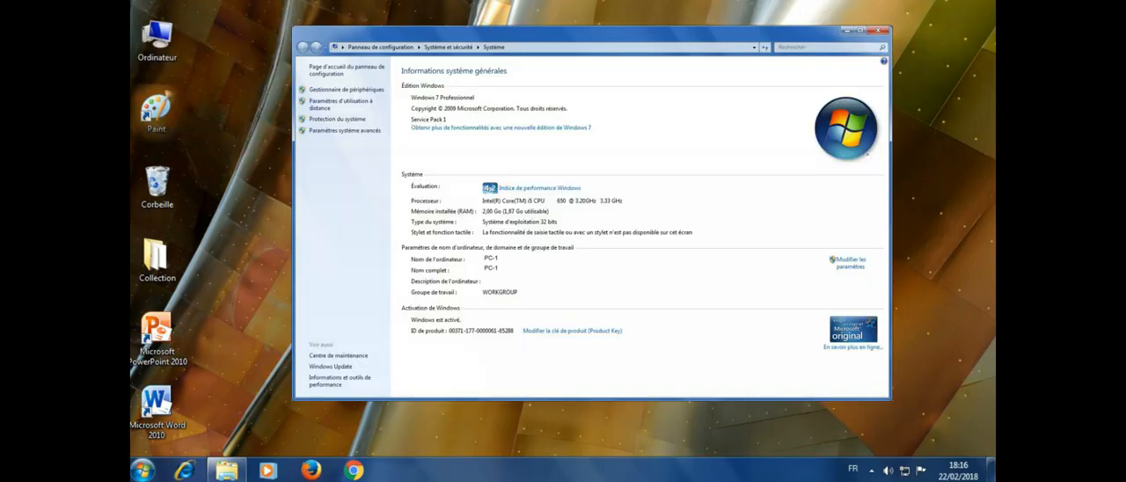
pyautogui.click(850, 261)
pyautogui.click(567, 258)
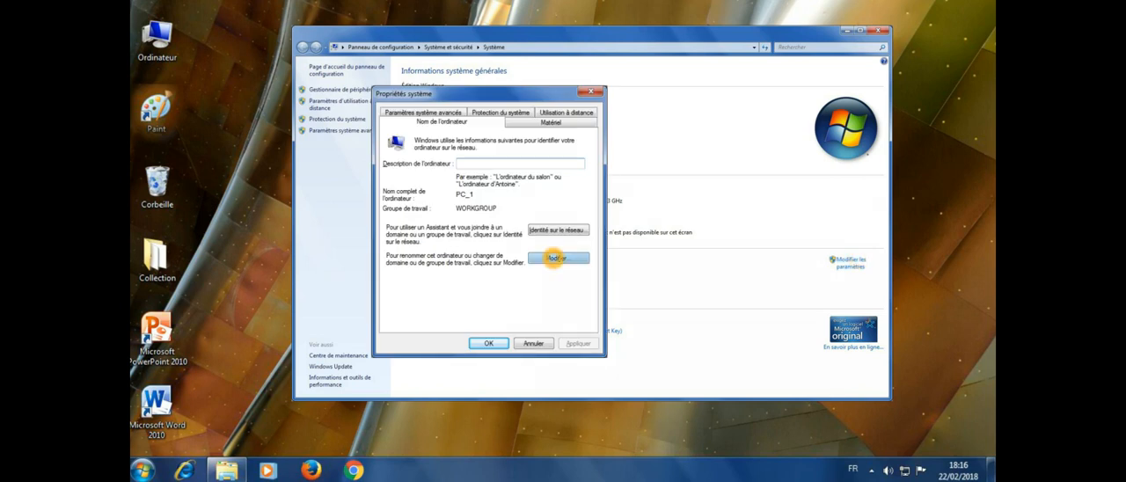
pyautogui.click(415, 178)
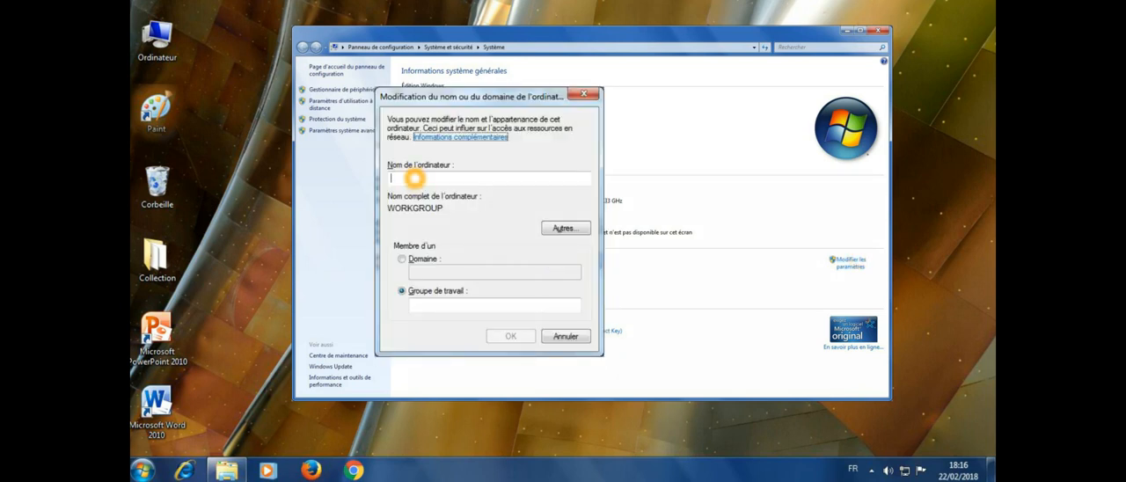
pyautogui.write('Secretaire')
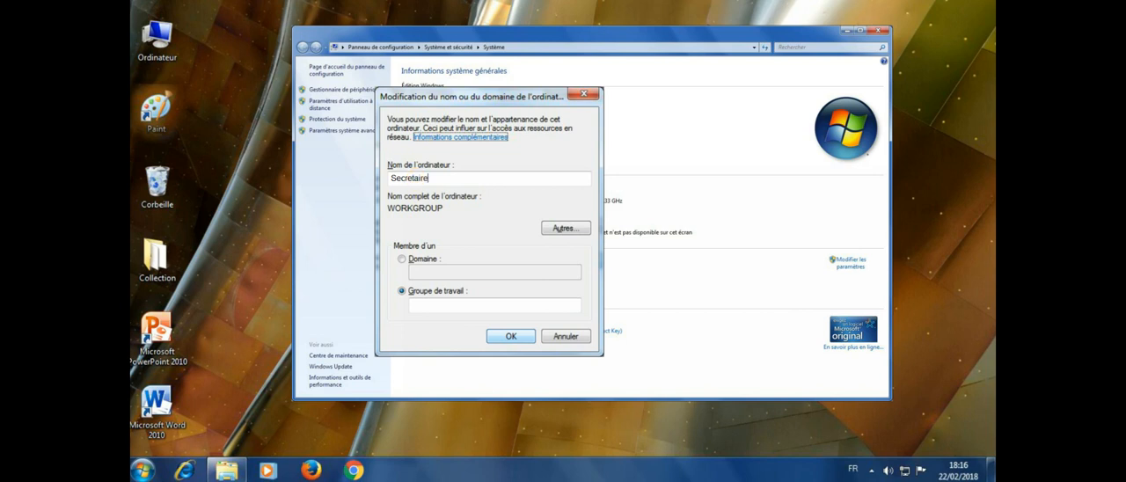
# Step: Assign the Secretaire computer to the workgroup AL_ANOUAR and restart it to apply the changes
pyautogui.click(417, 305)
pyautogui.write('AL_ANOUAR')
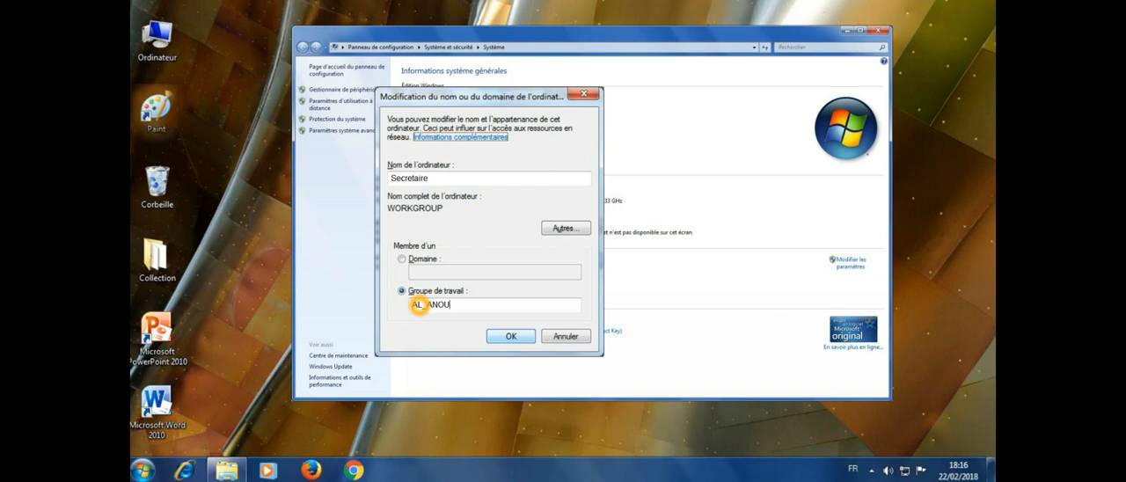
pyautogui.click(510, 336)
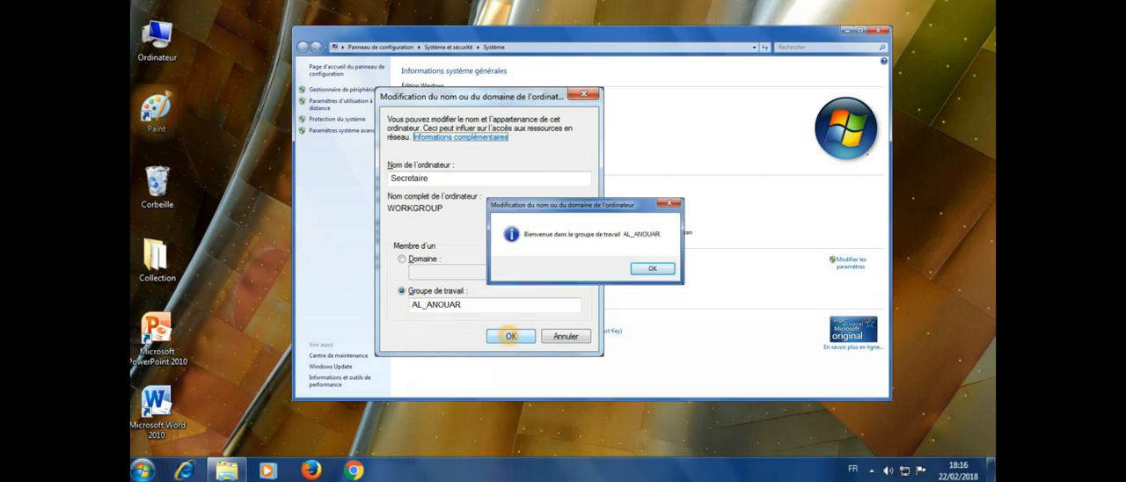
pyautogui.click(654, 274)
pyautogui.click(488, 343)
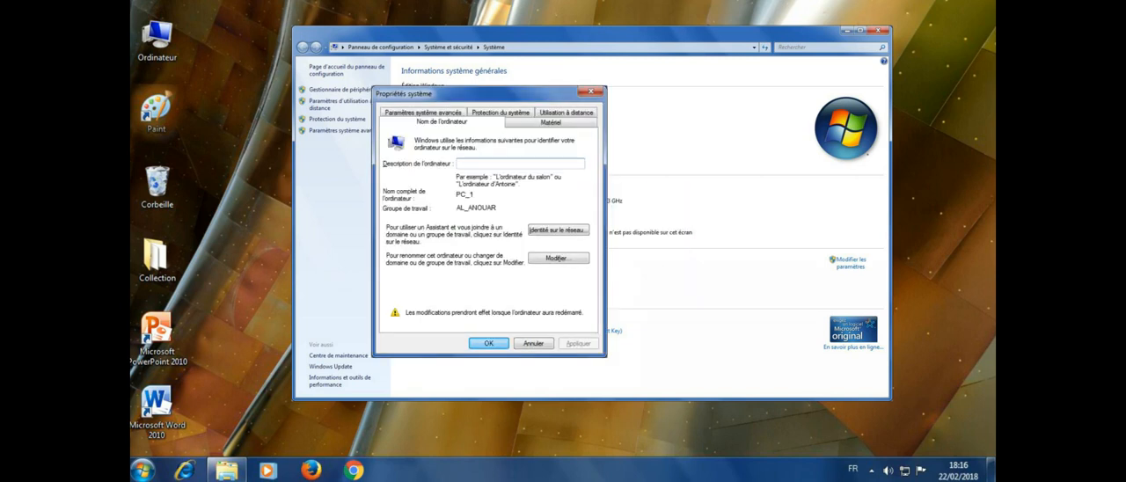
pyautogui.click(592, 265)
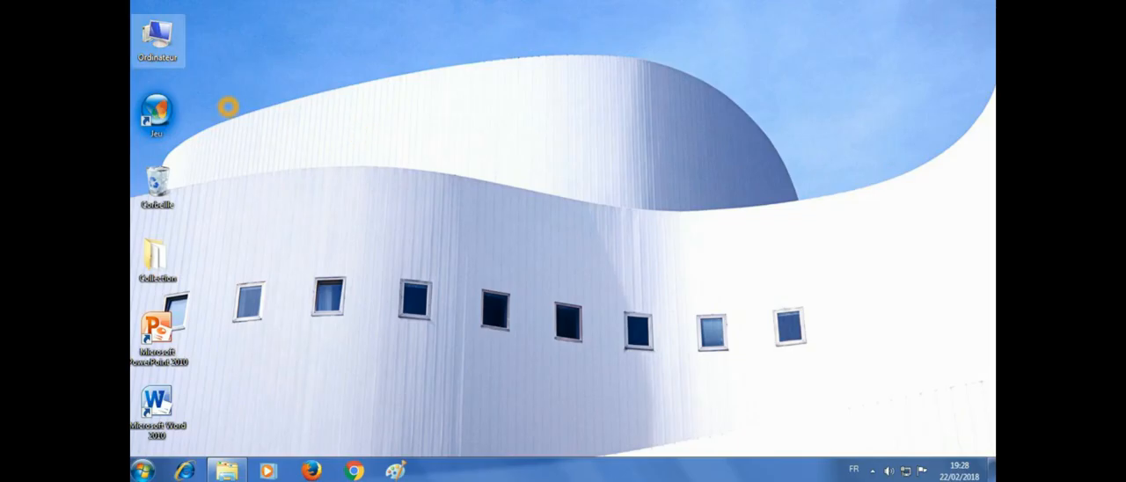
# Step: Open the name and workgroup change dialog from this computer's system properties and name the computer Comptable
pyautogui.rightClick(156, 36)
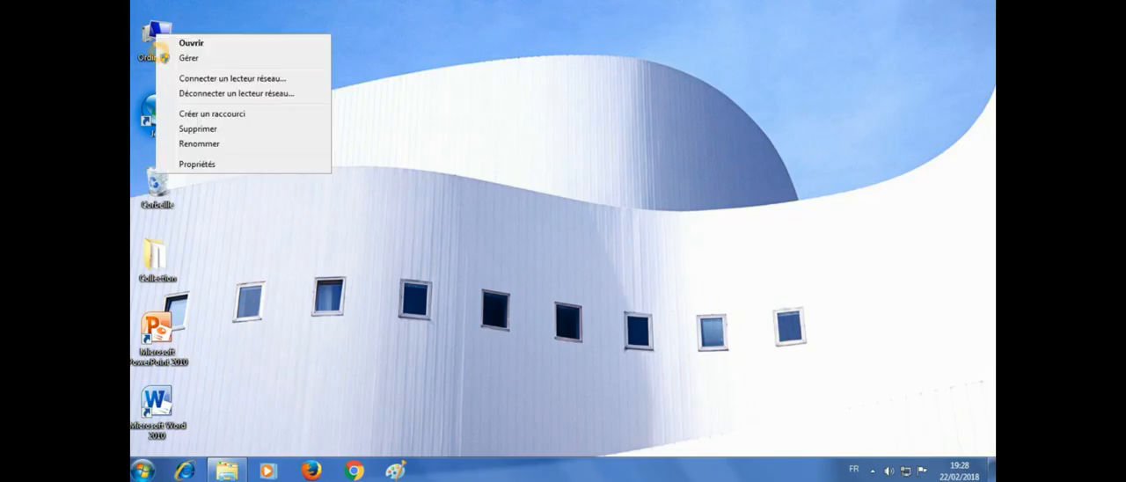
pyautogui.click(197, 164)
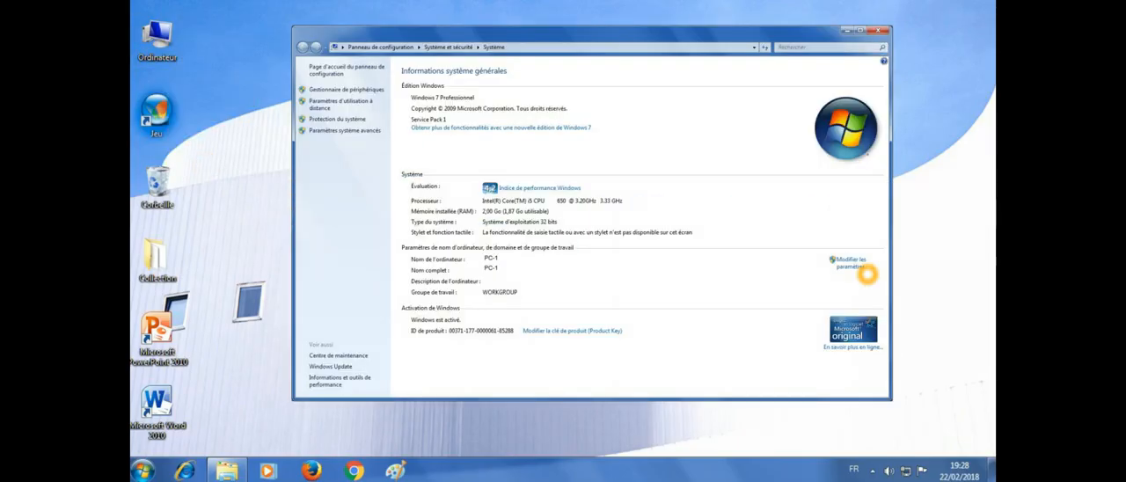
pyautogui.click(860, 266)
pyautogui.click(538, 258)
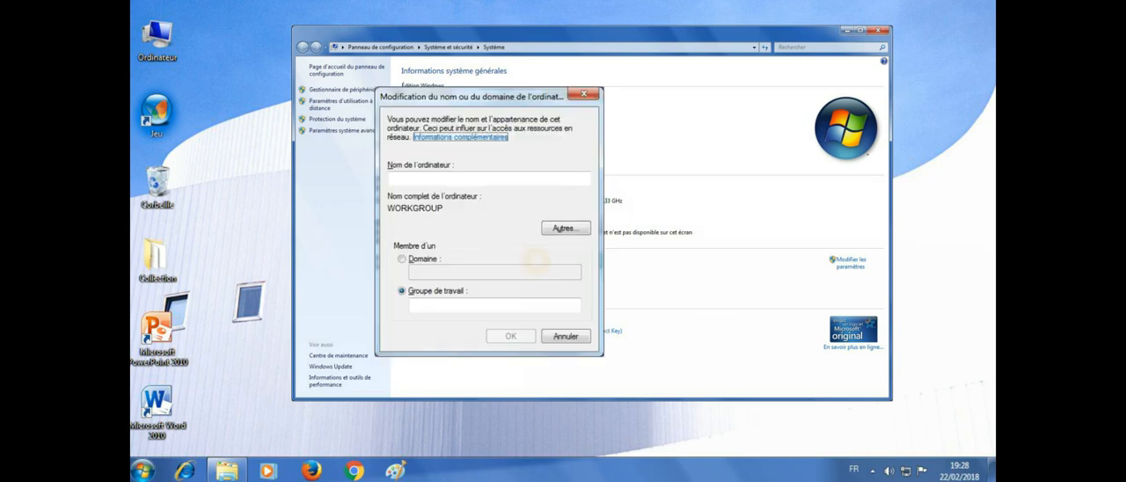
pyautogui.click(460, 180)
pyautogui.write('Comptable')
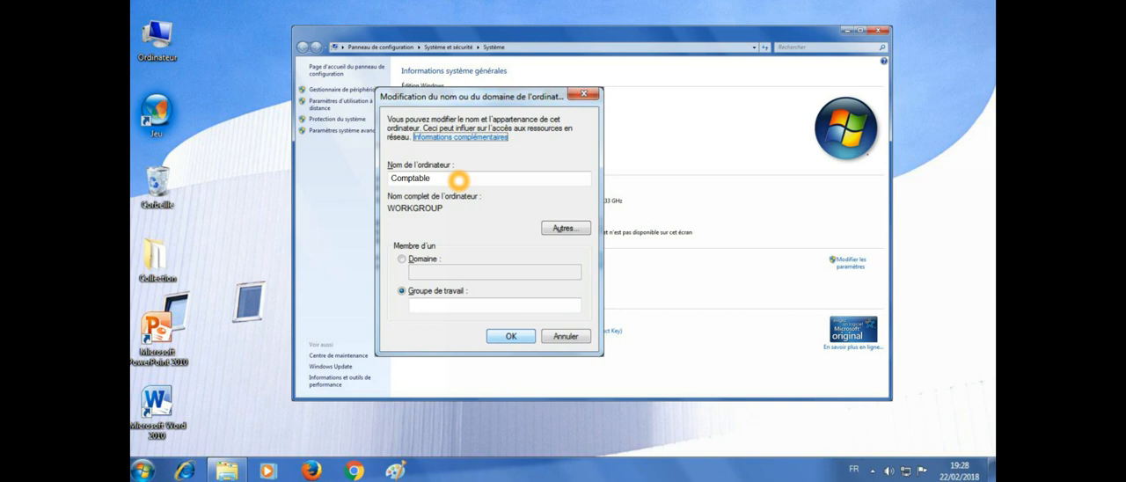
# Step: Assign the Comptable computer to the workgroup AL_ANOUAR and restart it to return to the office plan
pyautogui.rightClick(435, 304)
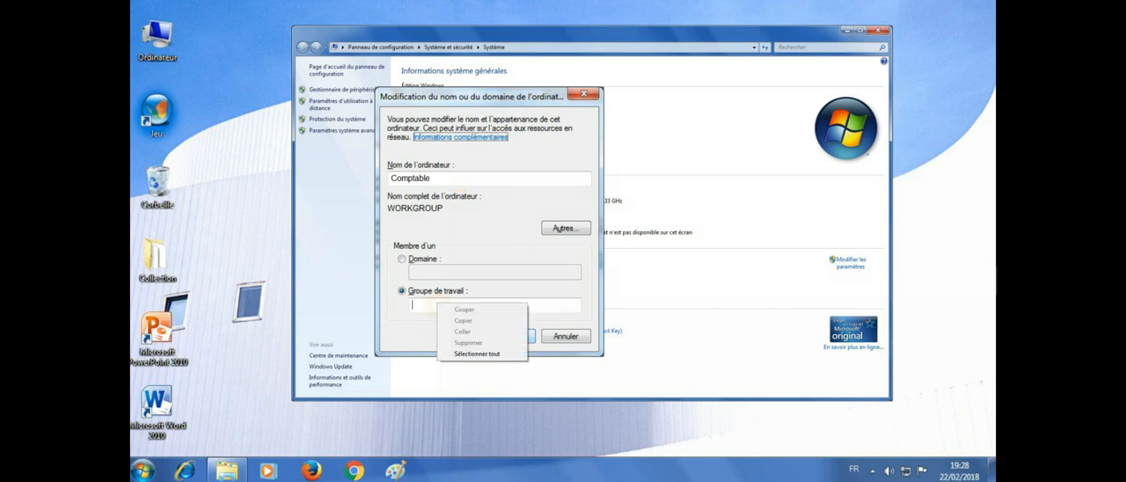
pyautogui.click(422, 304)
pyautogui.write('AL_ANOUAR')
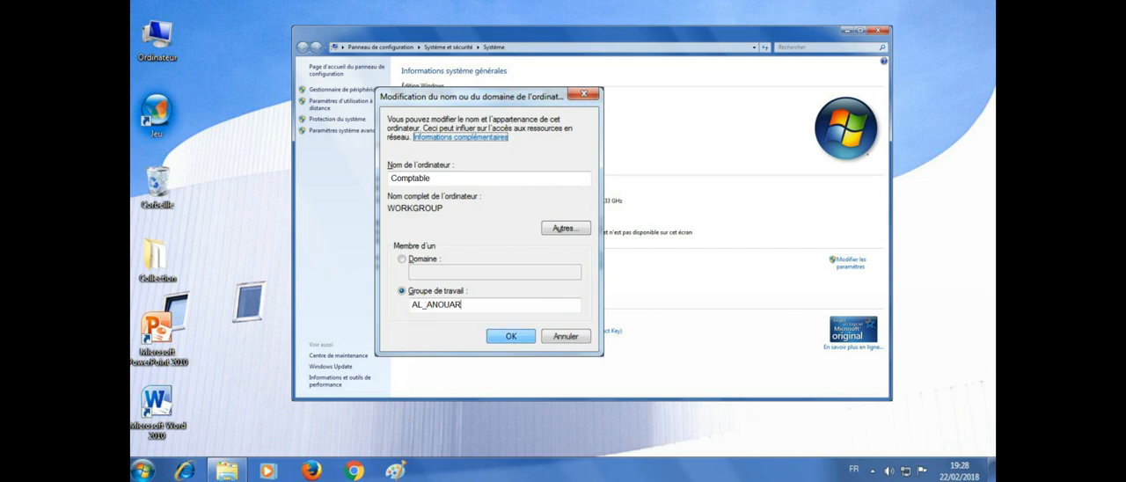
pyautogui.click(506, 336)
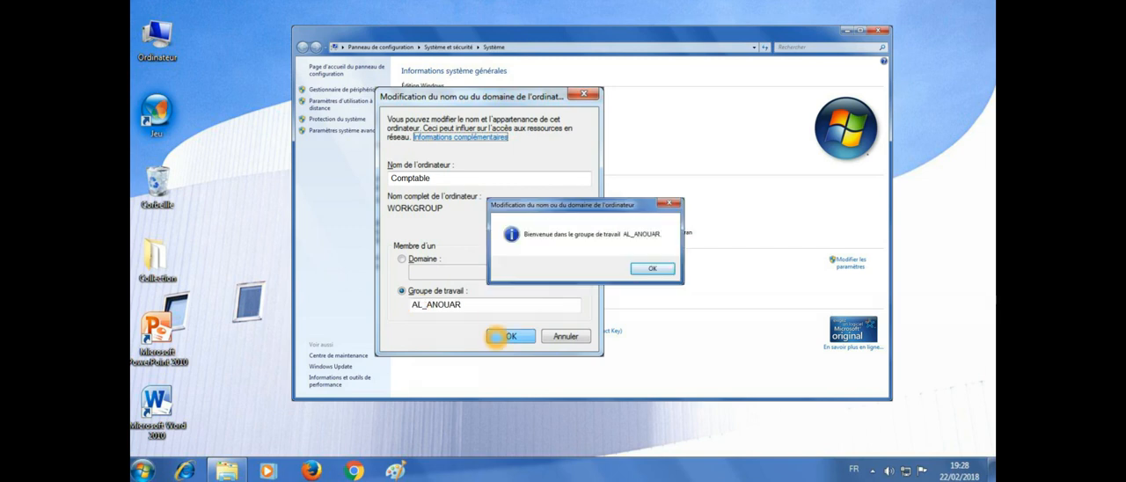
pyautogui.click(652, 268)
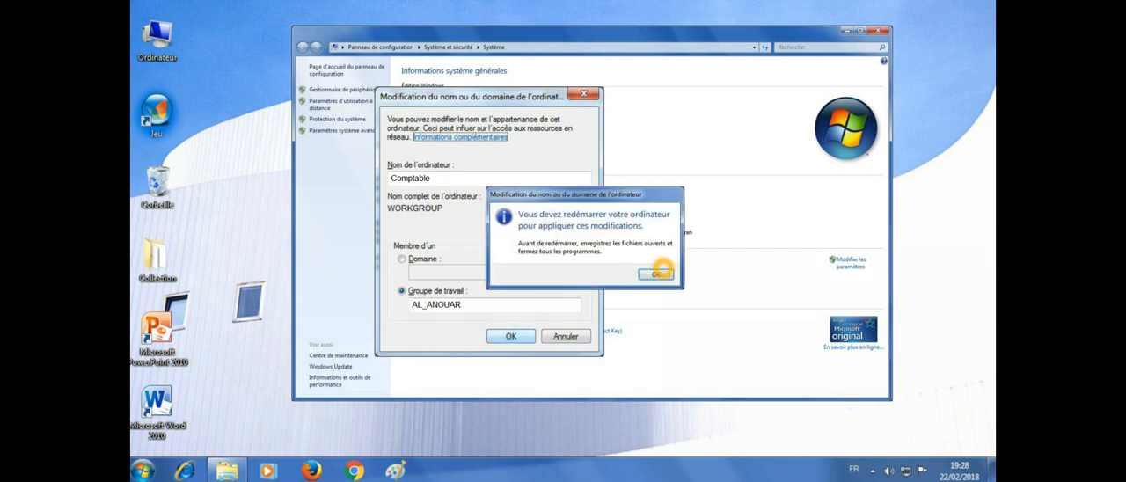
pyautogui.click(656, 273)
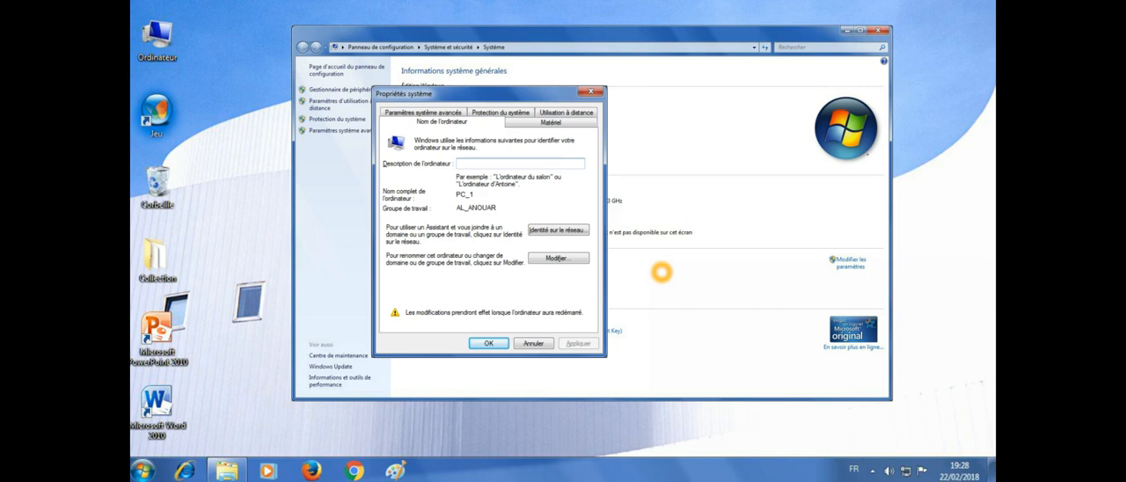
pyautogui.click(489, 343)
pyautogui.click(583, 264)
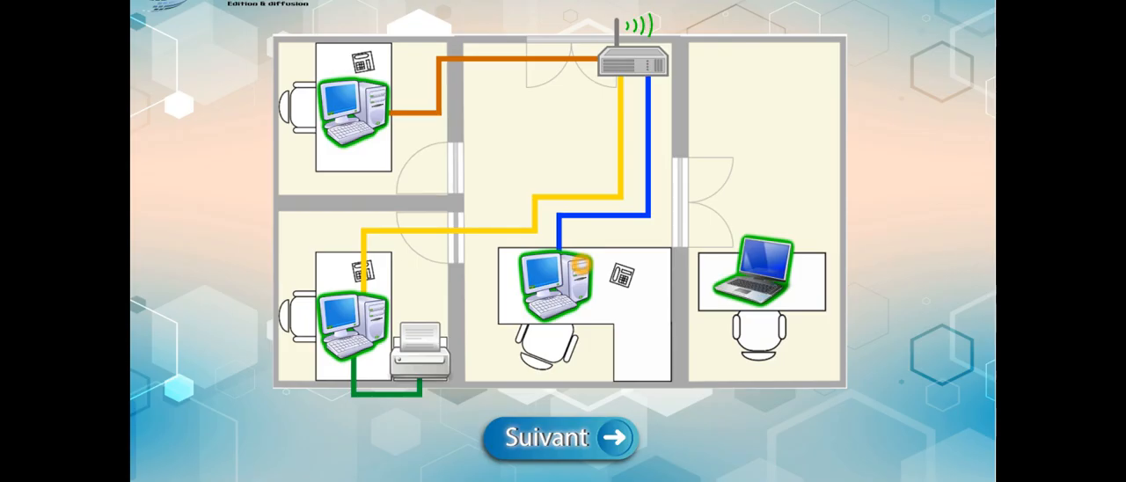
# Step: Proceed to the printer sharing stage and open the secretary's computer, the one connected to the printer
pyautogui.click(531, 425)
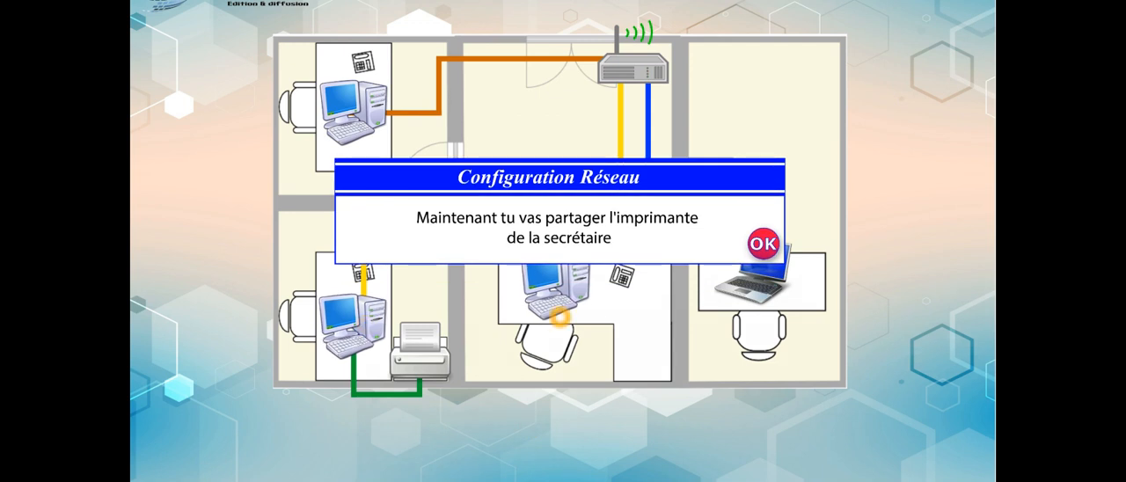
pyautogui.click(760, 245)
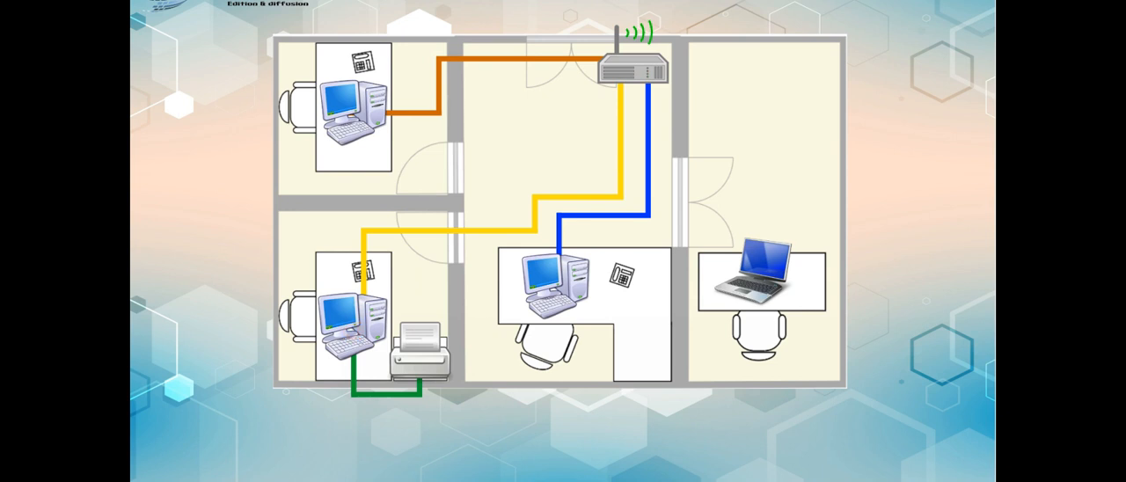
pyautogui.click(348, 315)
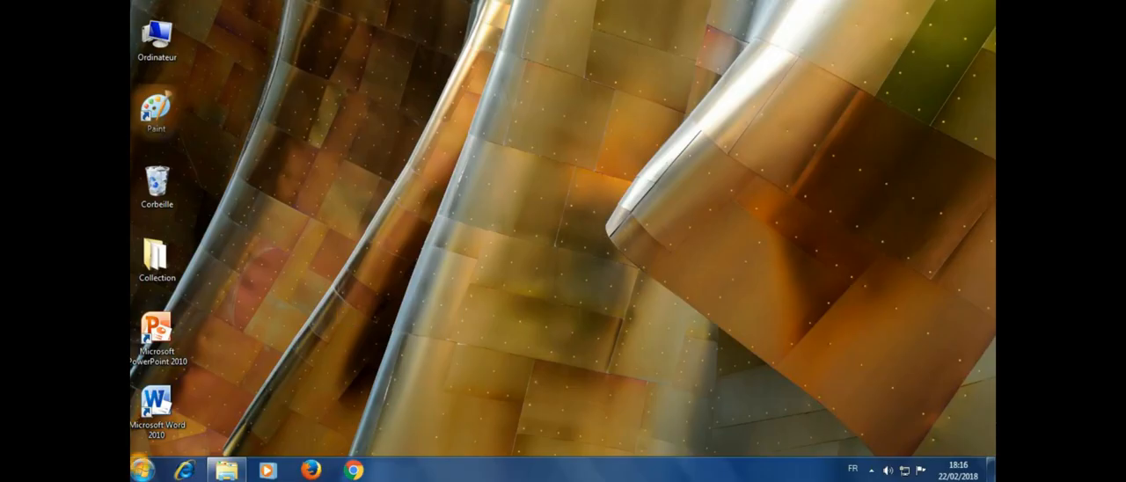
# Step: Open the printer properties of the Canon 1260 from the computer's devices and printers
pyautogui.click(141, 469)
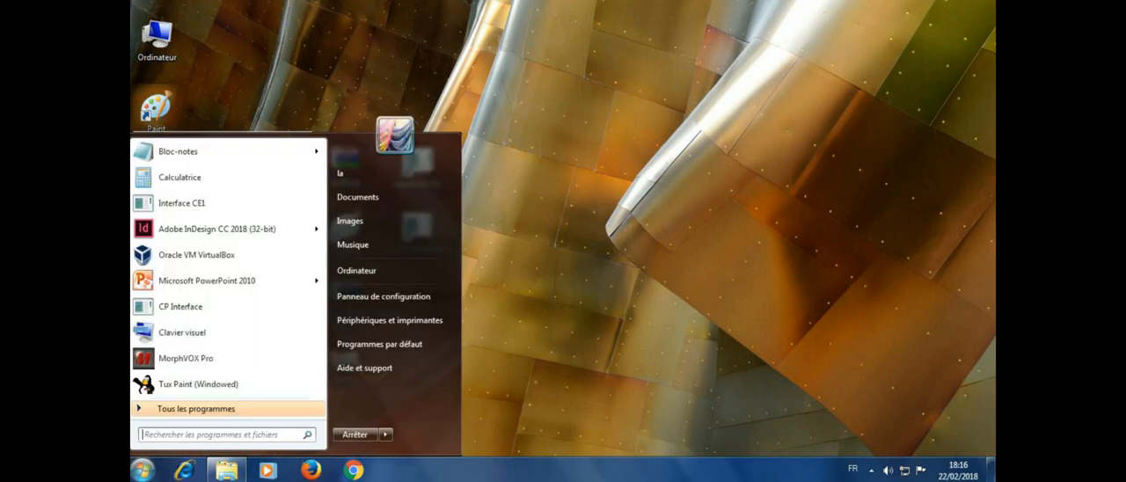
pyautogui.click(388, 319)
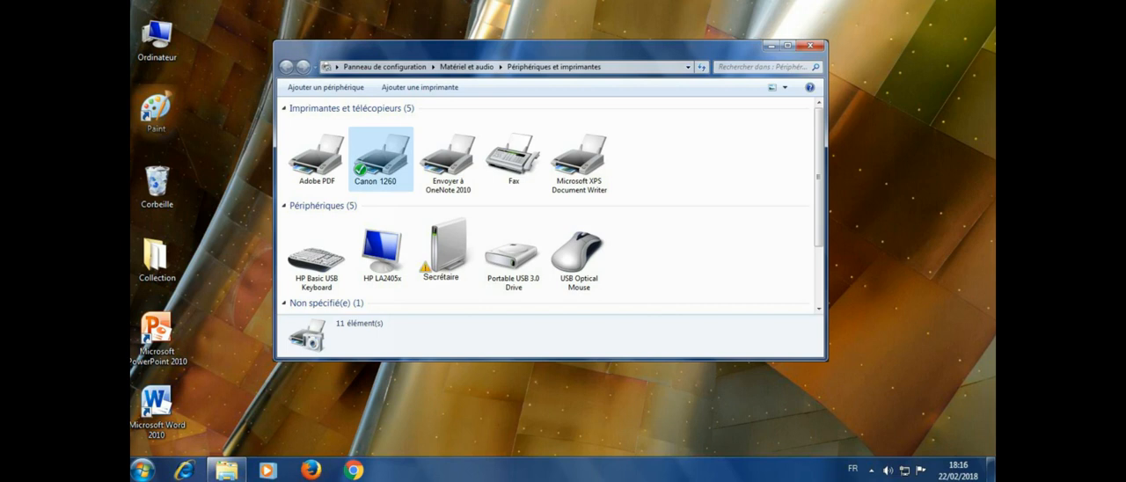
pyautogui.click(377, 163)
pyautogui.rightClick(378, 163)
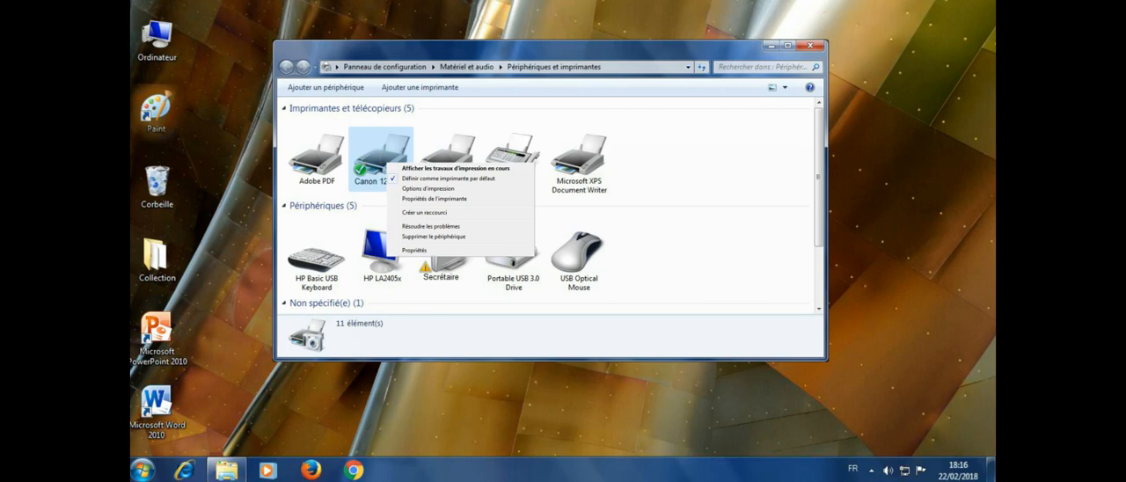
pyautogui.click(422, 201)
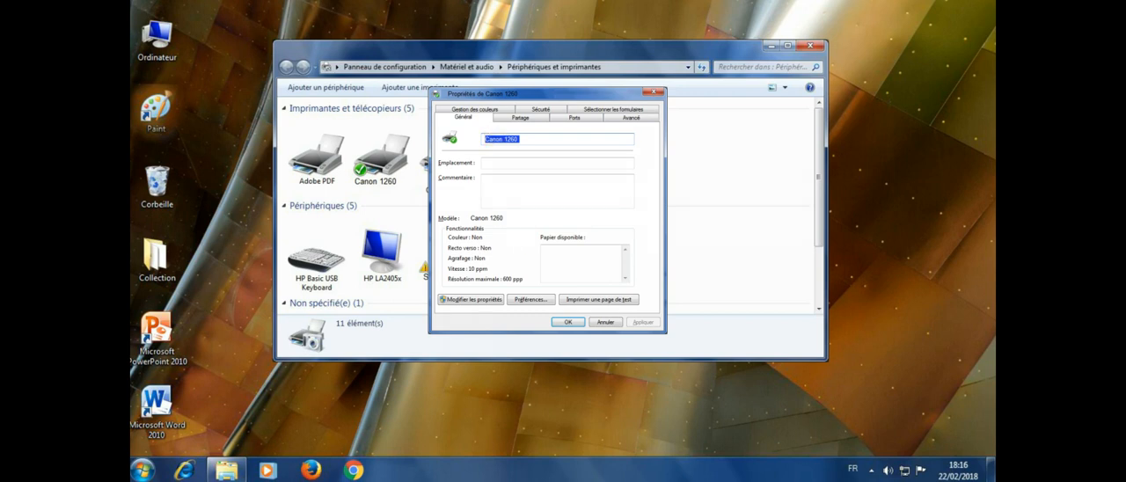
# Step: Share the Canon 1260 on the network under the share name Canon 1260 and acknowledge the confirmation
pyautogui.click(568, 322)
pyautogui.click(521, 117)
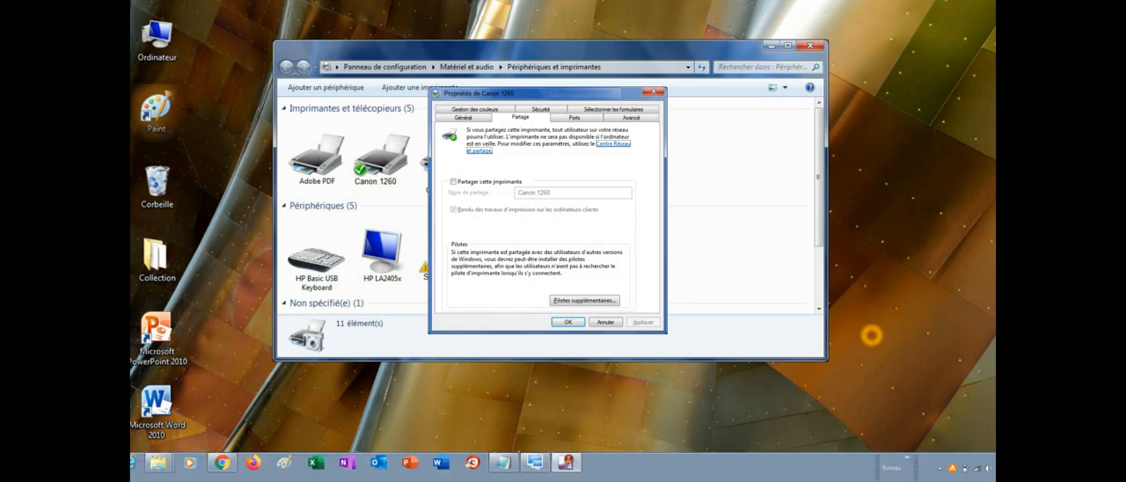
pyautogui.click(454, 182)
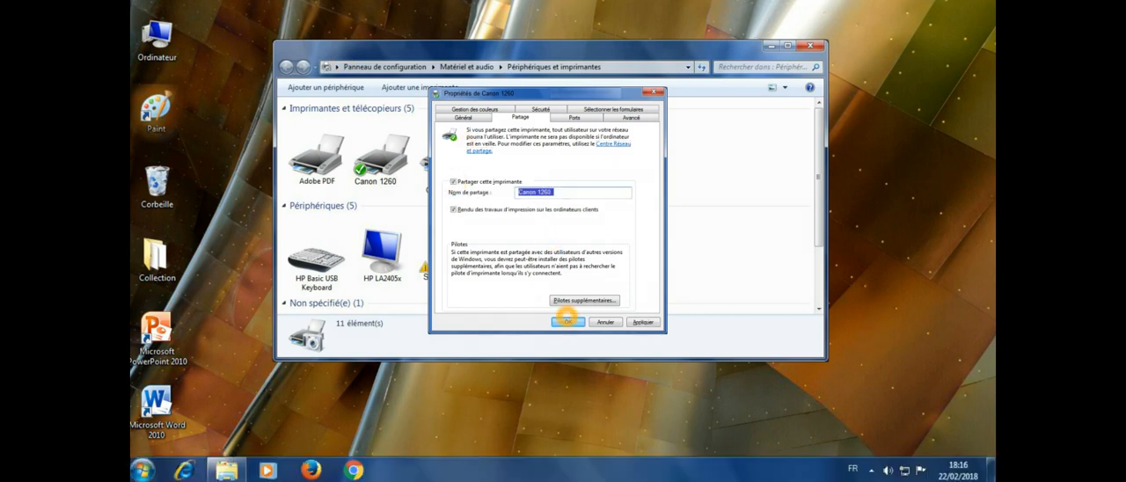
pyautogui.click(567, 322)
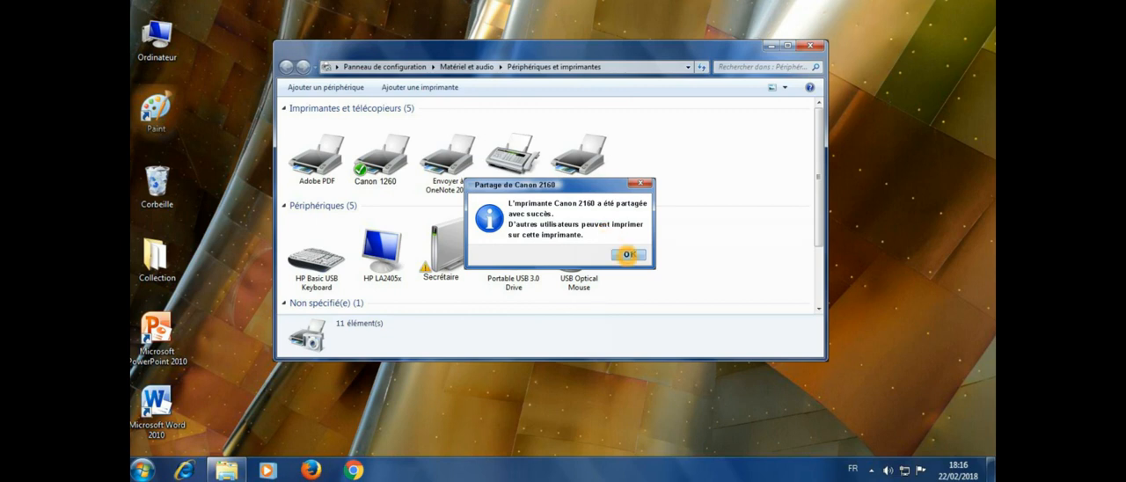
pyautogui.click(627, 254)
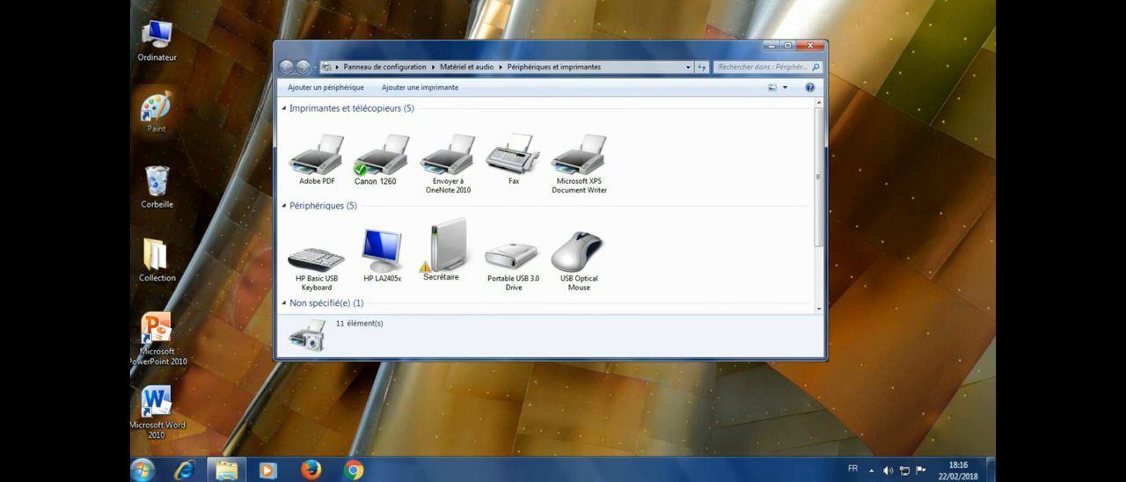
# Step: Restart the secretary's computer to return to the office plan
pyautogui.click(143, 469)
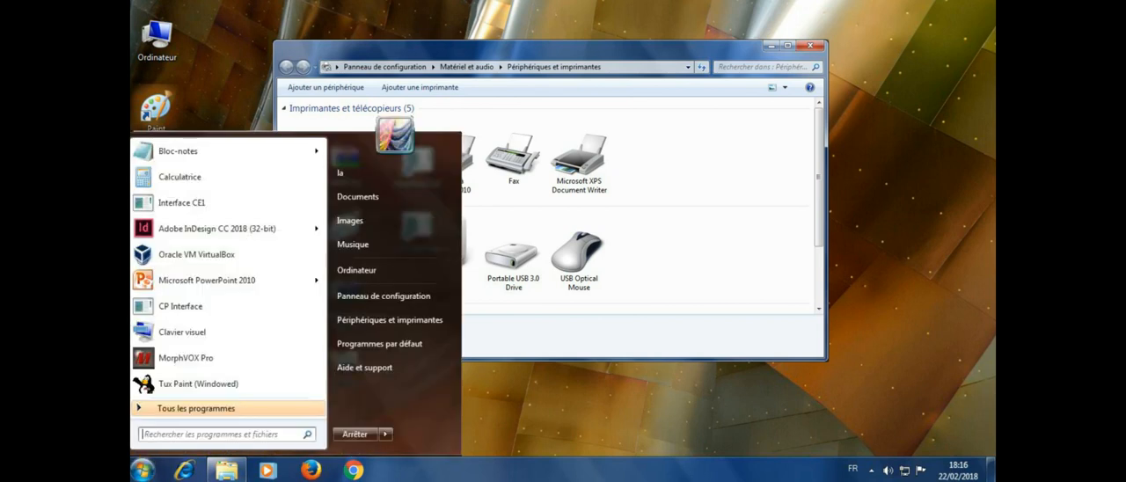
pyautogui.click(382, 434)
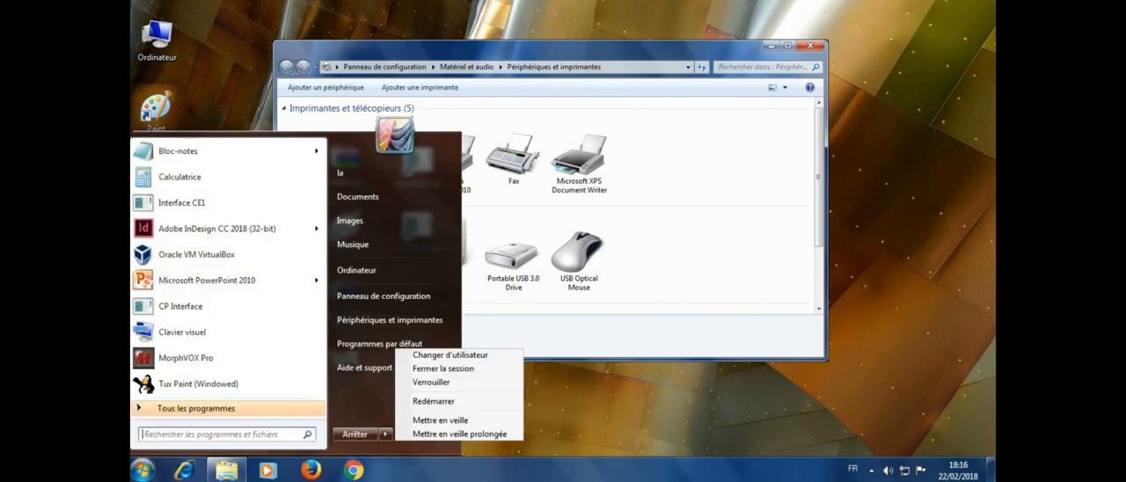
pyautogui.click(420, 401)
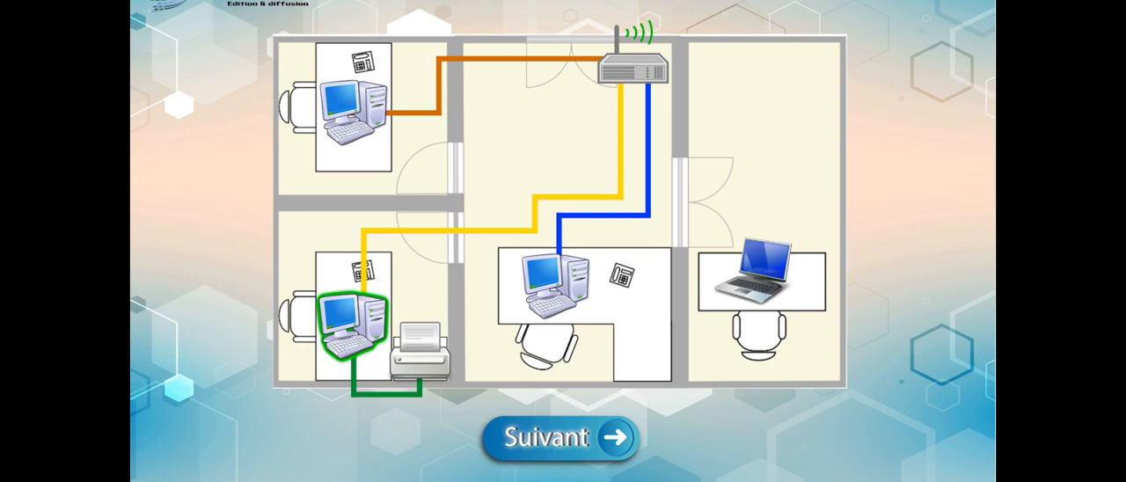
# Step: Proceed to the stage for adding the shared printer and open the accountant's computer
pyautogui.click(531, 435)
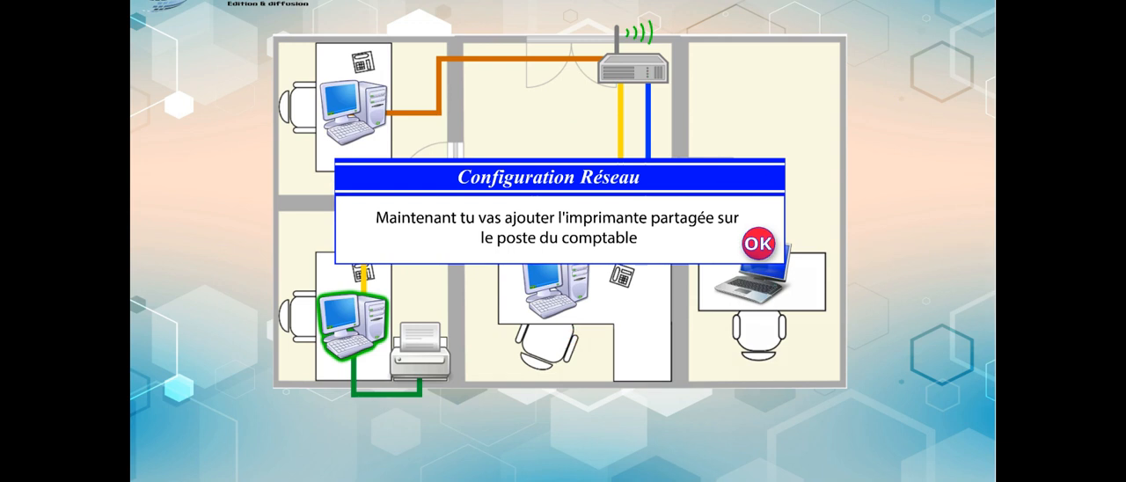
pyautogui.click(758, 244)
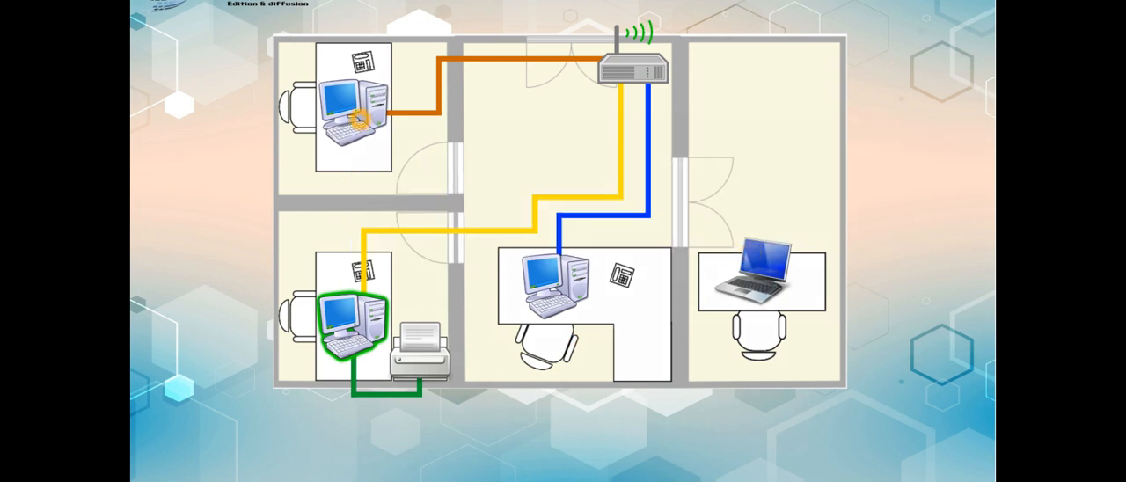
pyautogui.click(359, 118)
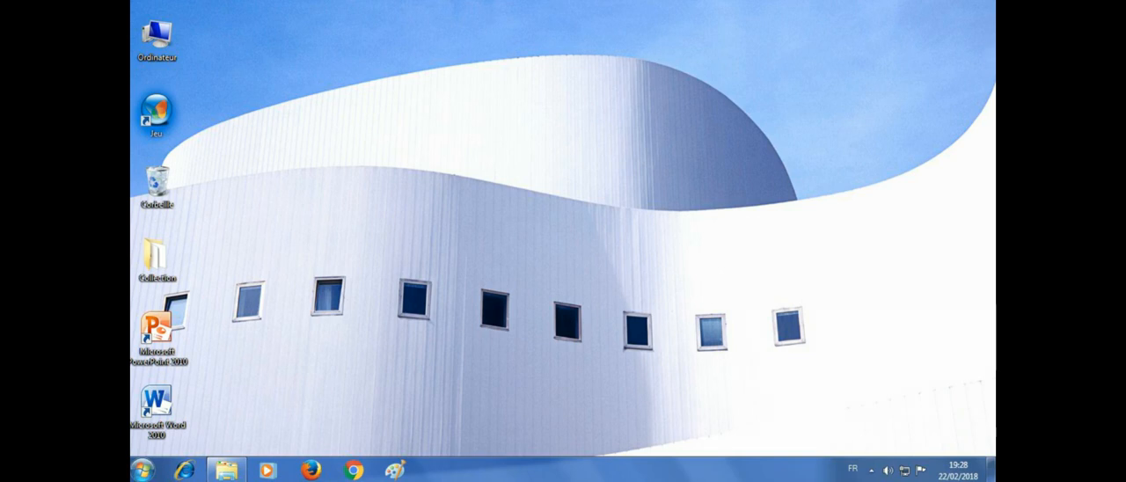
# Step: Start adding a network, wireless or Bluetooth printer from the accountant computer's devices and printers
pyautogui.click(141, 470)
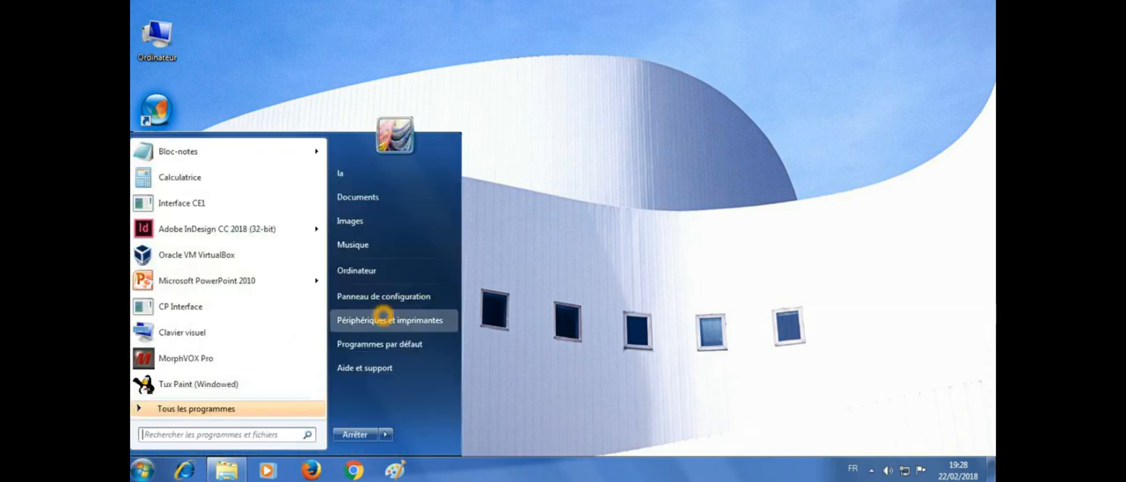
pyautogui.click(383, 318)
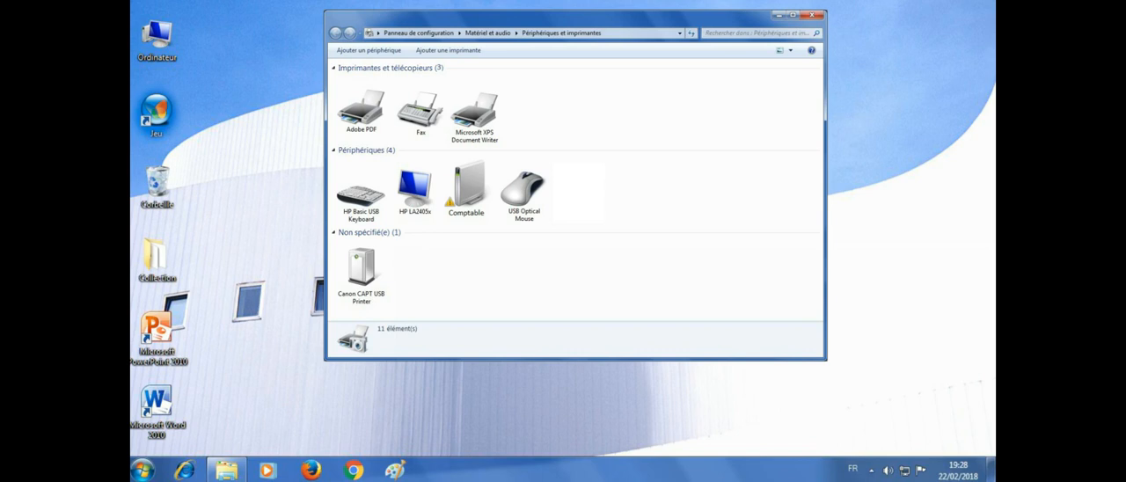
pyautogui.click(444, 51)
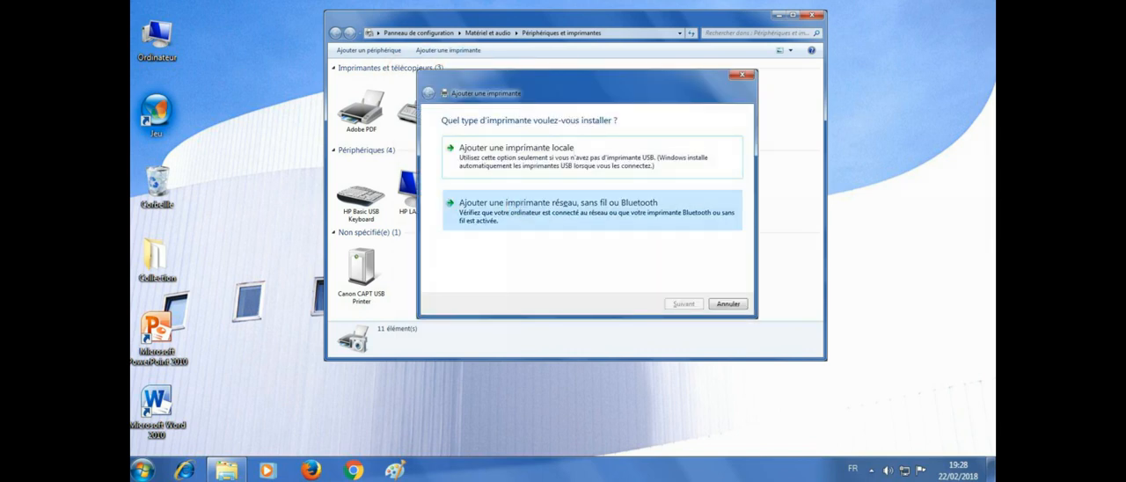
pyautogui.click(553, 208)
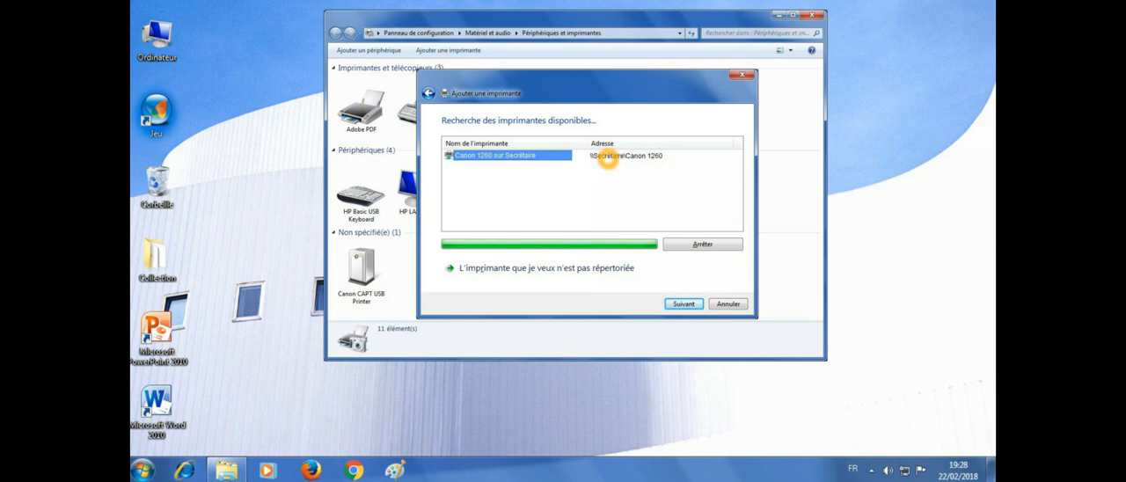
# Step: Install the shared printer Canon 1260 sur Secrétaire, keeping the name Canon 1260, and finish without printing a test page
pyautogui.click(679, 304)
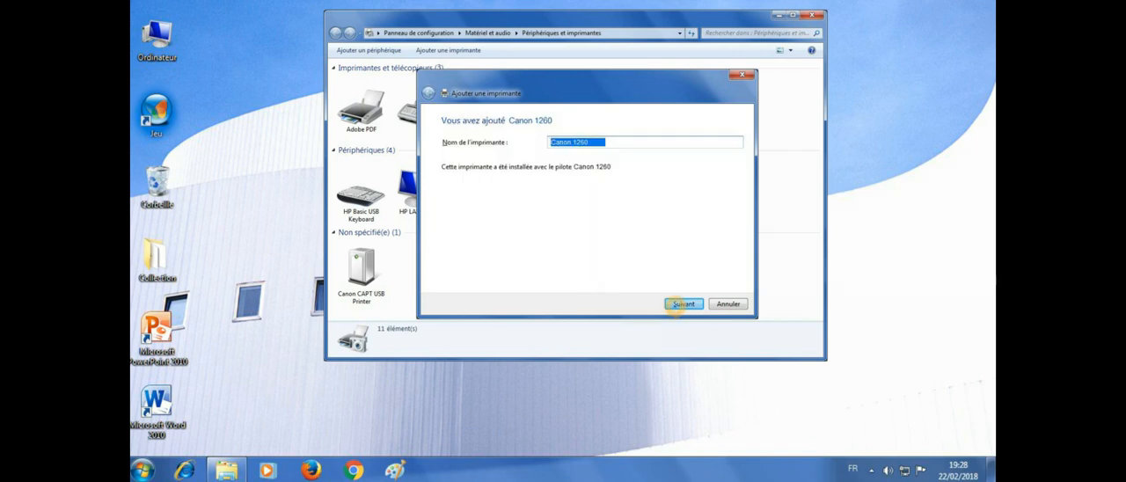
pyautogui.click(676, 306)
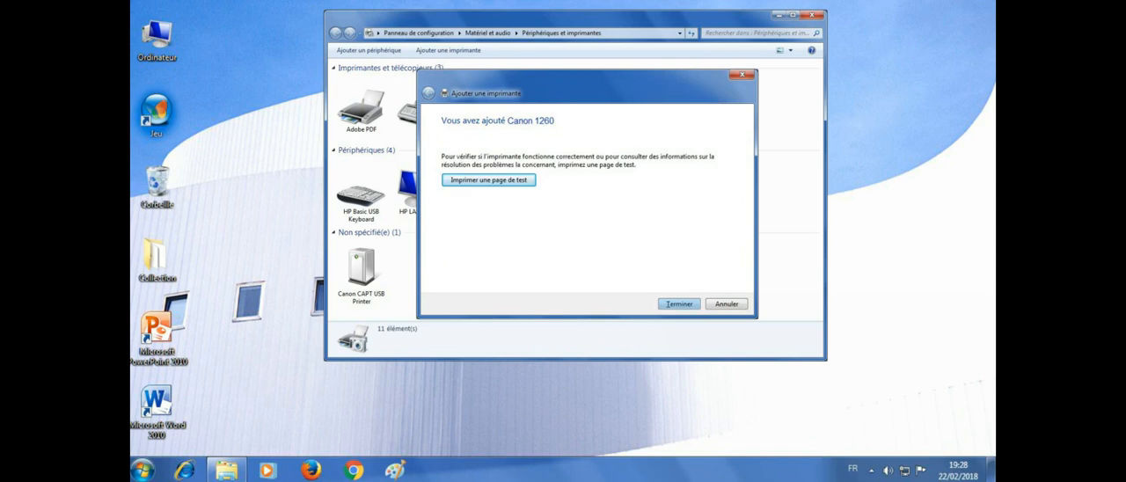
pyautogui.click(678, 303)
pyautogui.click(678, 303)
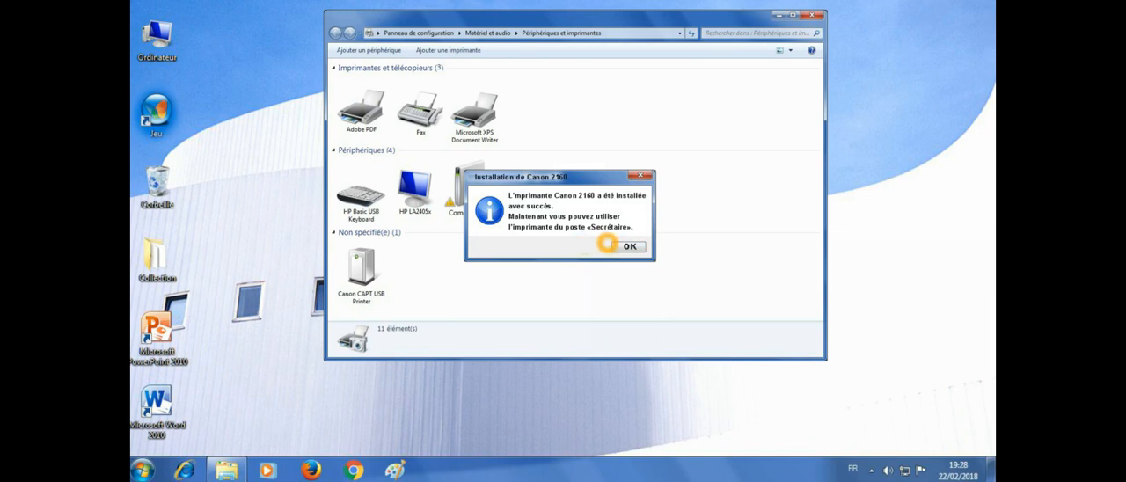
pyautogui.click(623, 246)
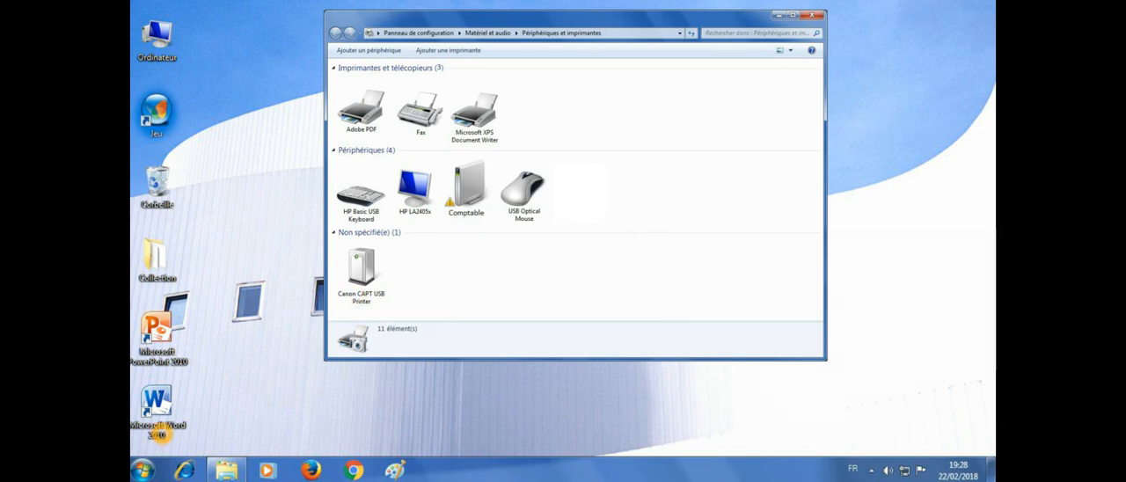
# Step: Restart the accountant's computer and proceed to the folder sharing stage on the Accueil computer
pyautogui.click(143, 469)
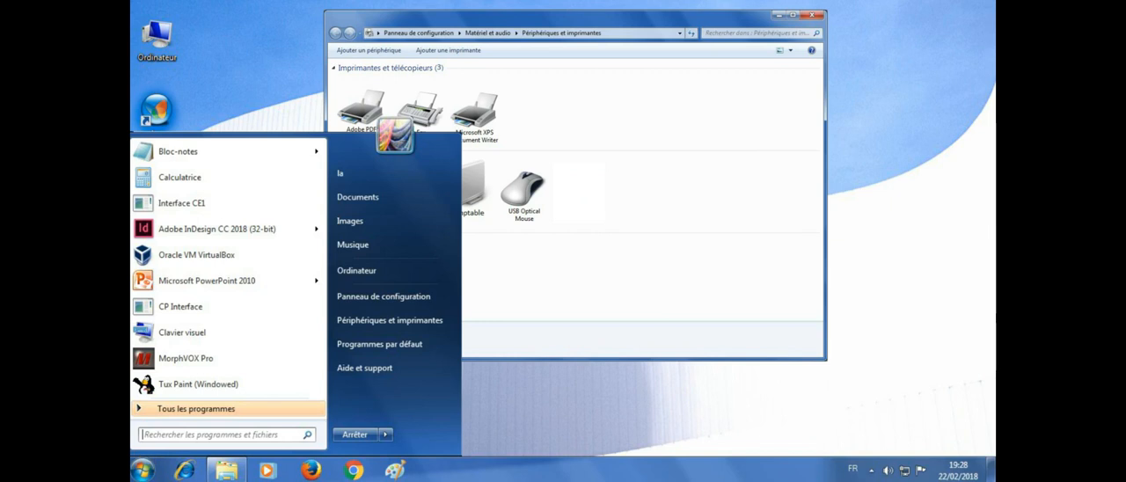
pyautogui.moveTo(385, 435)
pyautogui.click(425, 401)
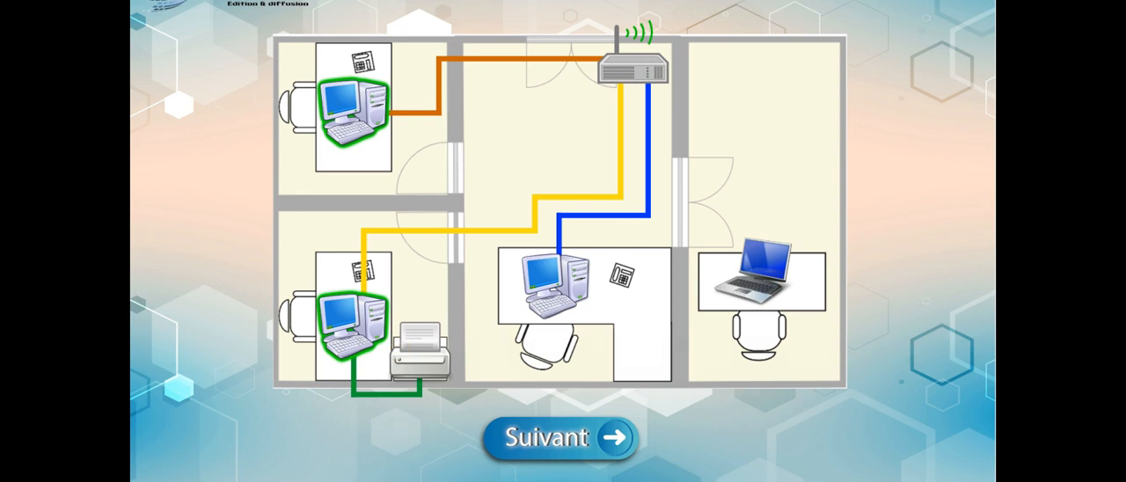
pyautogui.click(526, 433)
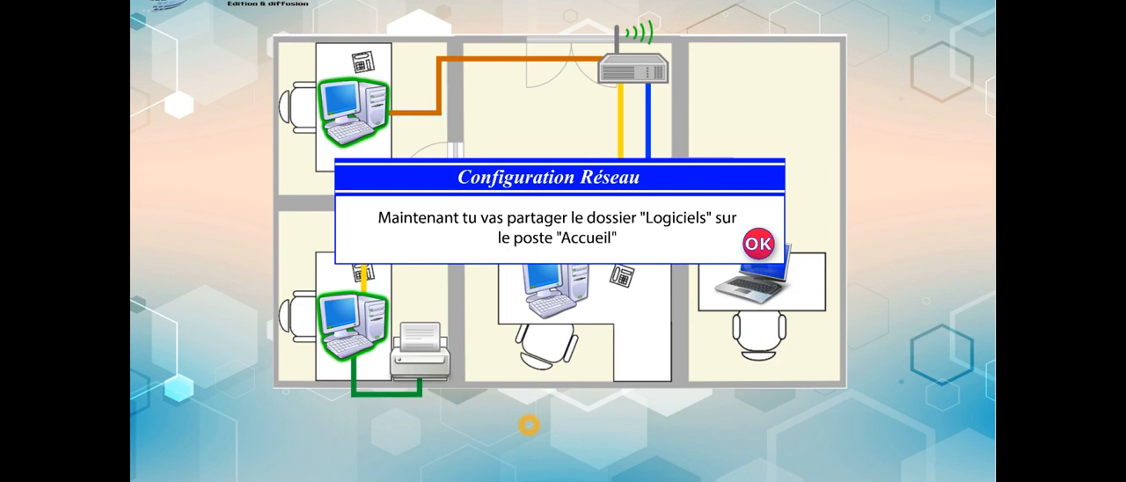
pyautogui.click(757, 244)
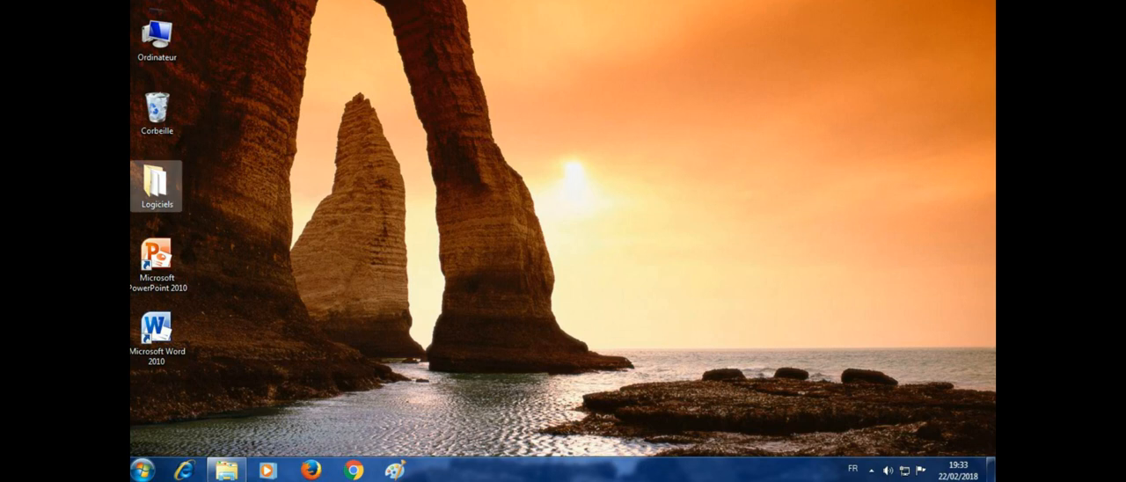
# Step: Share the Logiciels desktop folder with specific people, adding Tout le monde with Lecture permission
pyautogui.rightClick(156, 181)
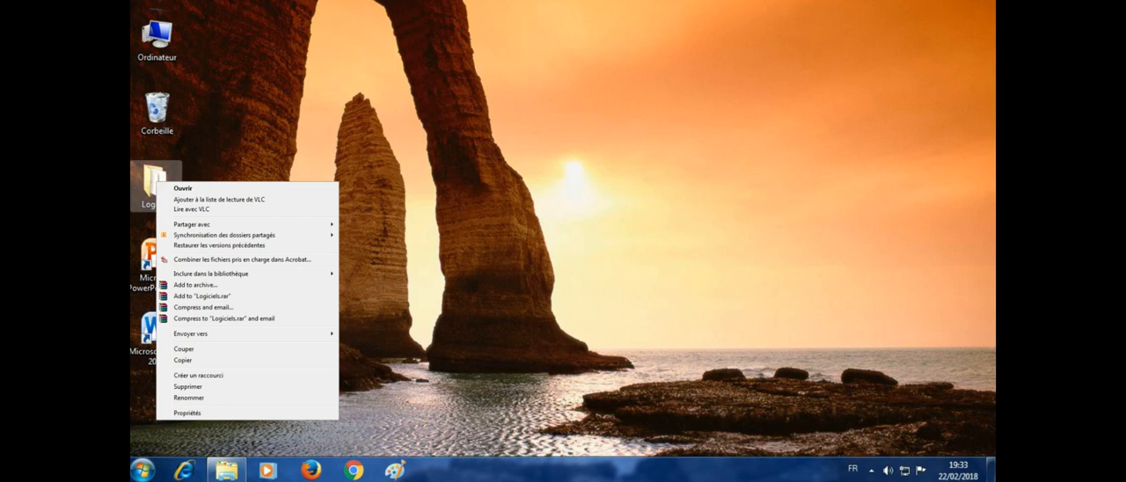
pyautogui.moveTo(209, 226)
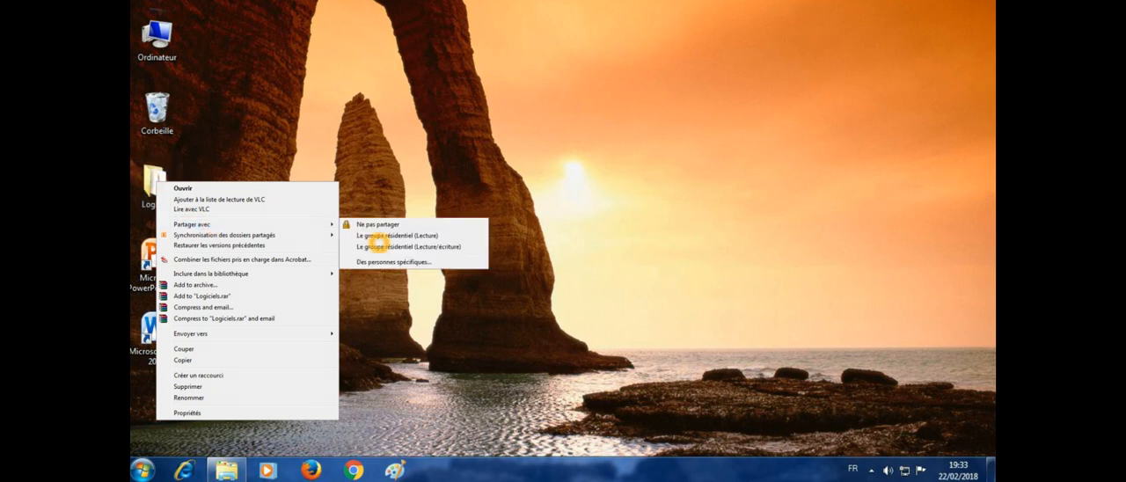
pyautogui.click(382, 261)
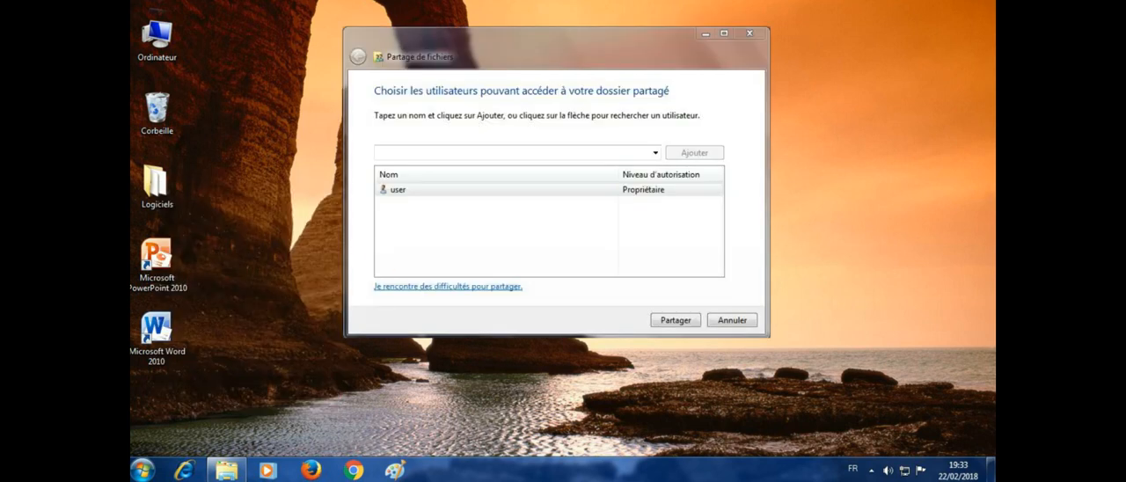
pyautogui.click(655, 153)
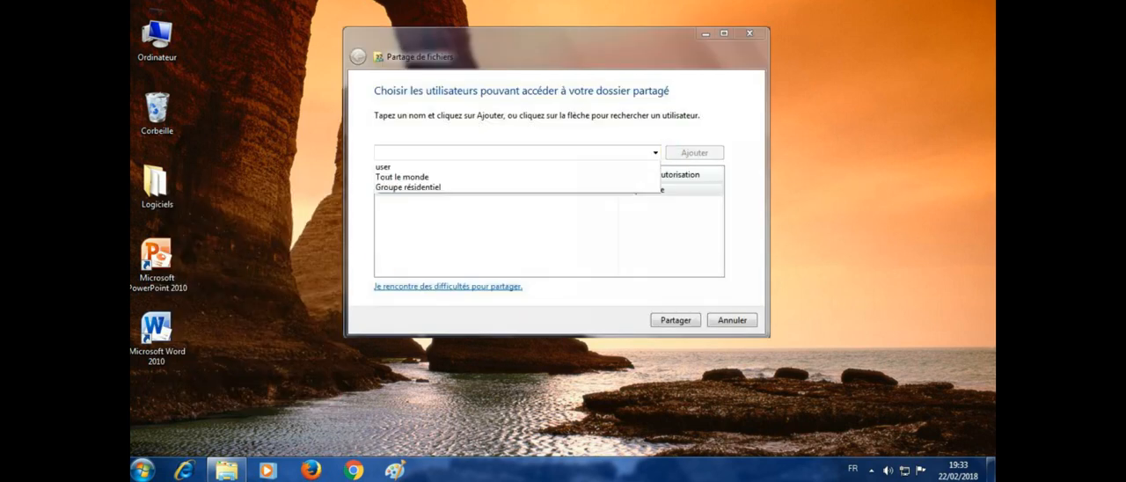
pyautogui.click(410, 177)
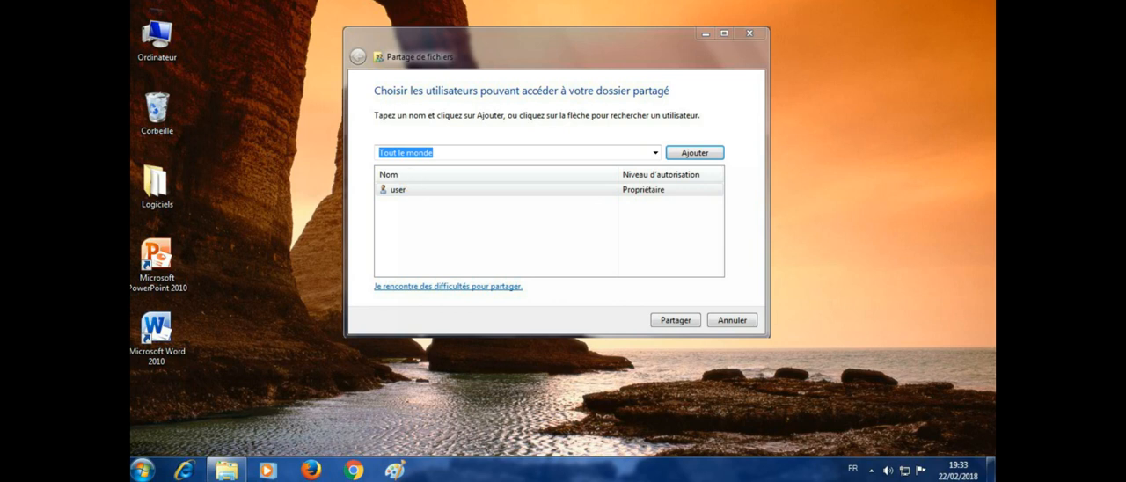
pyautogui.click(695, 153)
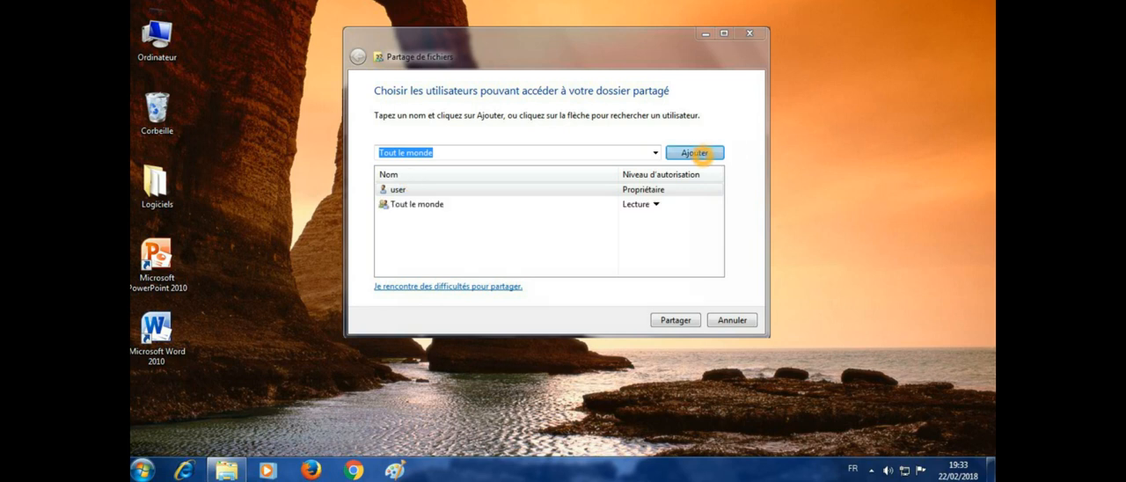
pyautogui.click(675, 320)
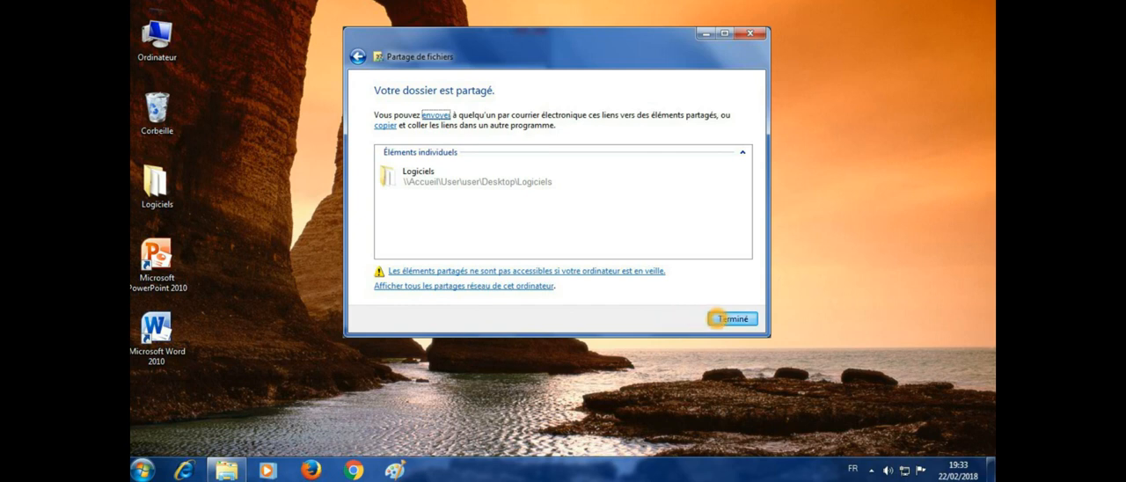
pyautogui.click(717, 319)
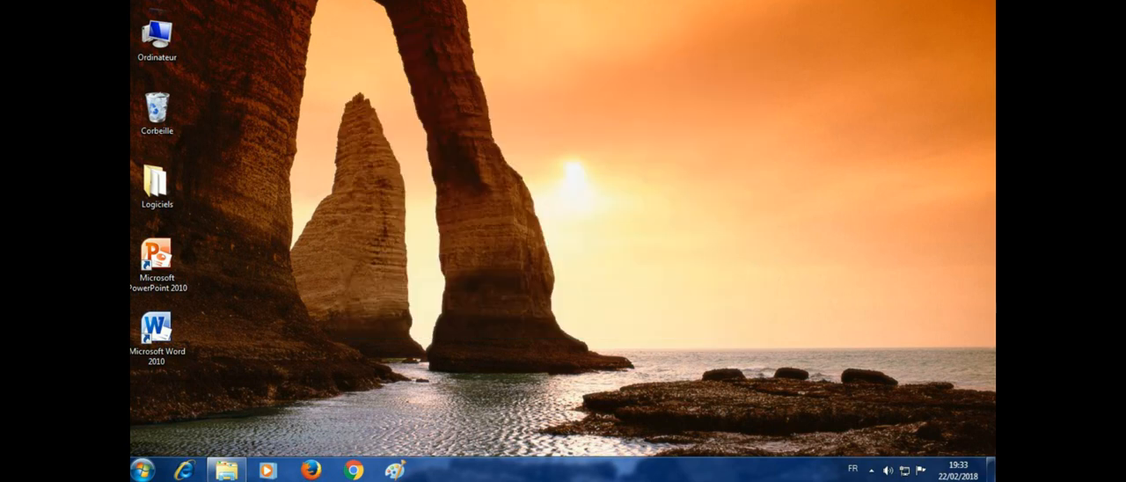
# Step: Open the advanced sharing settings through the homegroup and sharing options of the control panel
pyautogui.press('super')
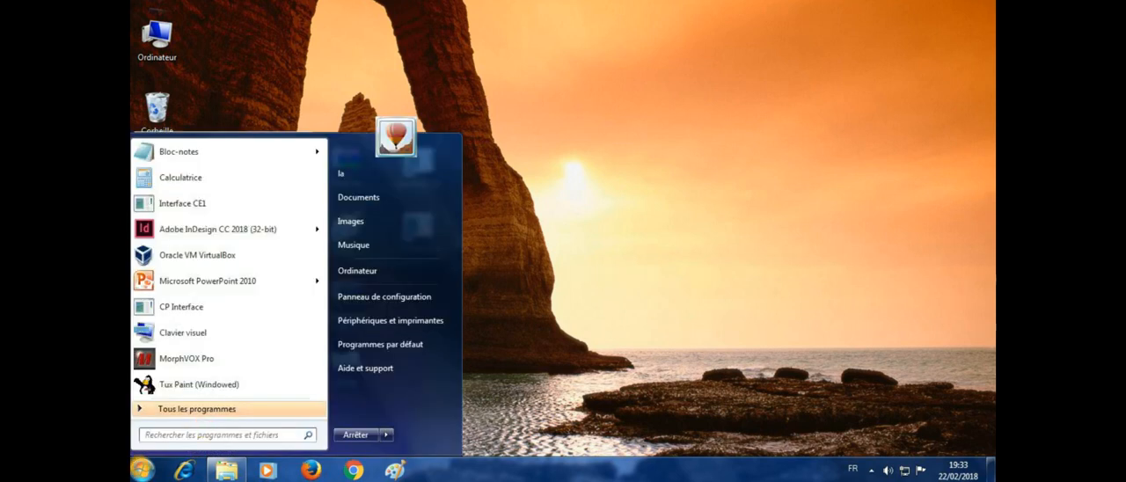
pyautogui.click(362, 301)
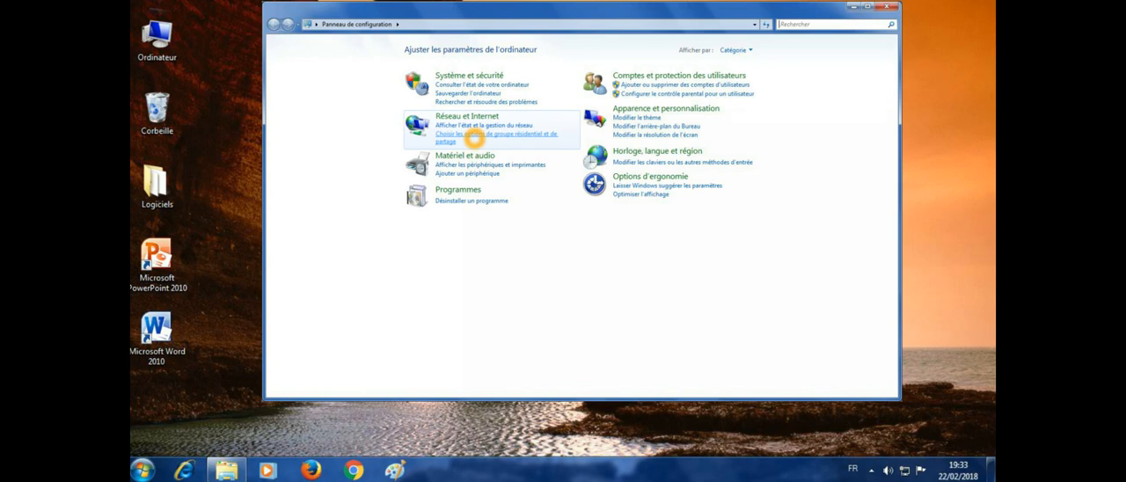
pyautogui.click(474, 137)
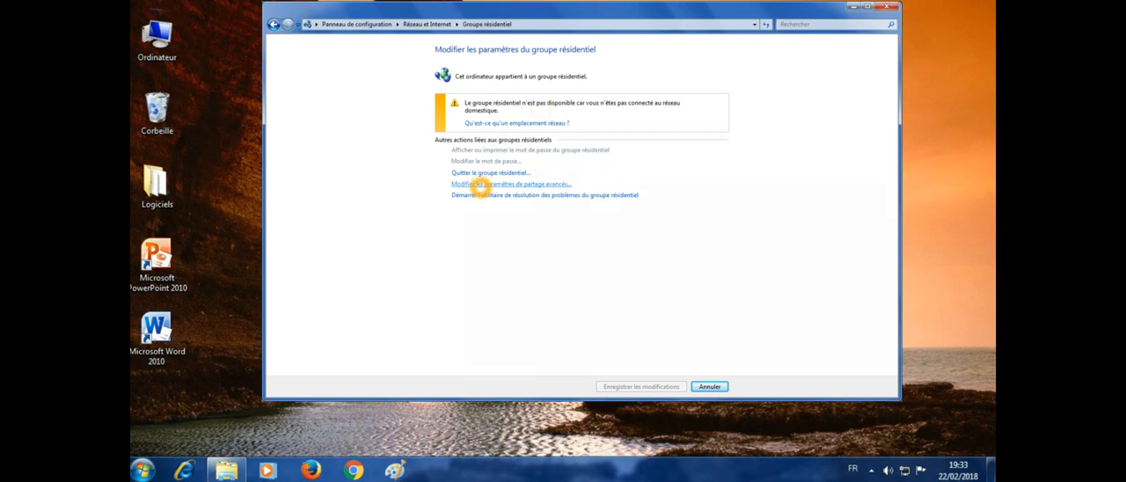
pyautogui.click(480, 184)
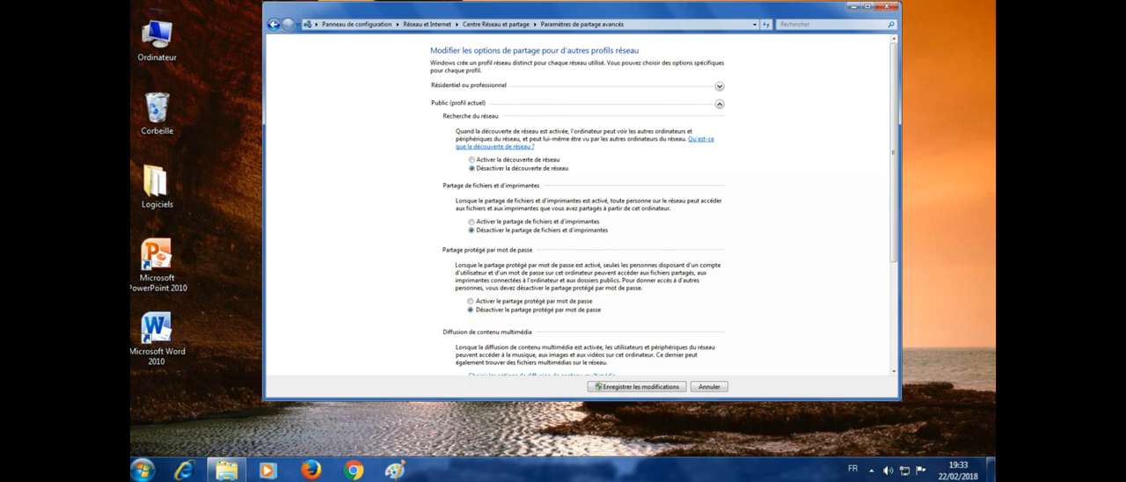
# Step: Enable network discovery, file and printer sharing, and password-protected sharing for the public profile, and save the changes
pyautogui.click(472, 159)
pyautogui.click(472, 221)
pyautogui.click(471, 301)
pyautogui.click(616, 386)
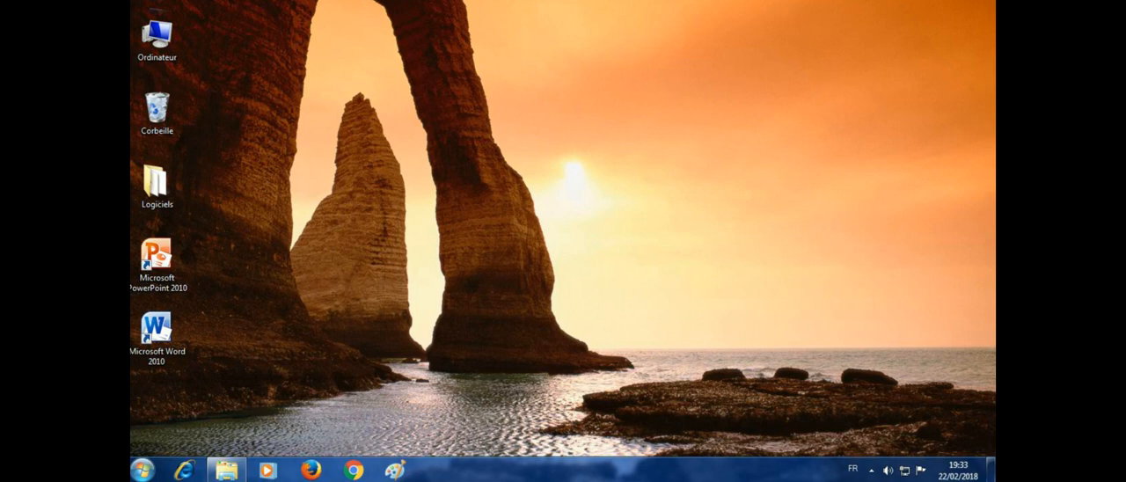
# Step: Restart the Accueil computer and proceed to the stage for checking the Logiciels share from the director's computer
pyautogui.click(143, 470)
pyautogui.click(386, 434)
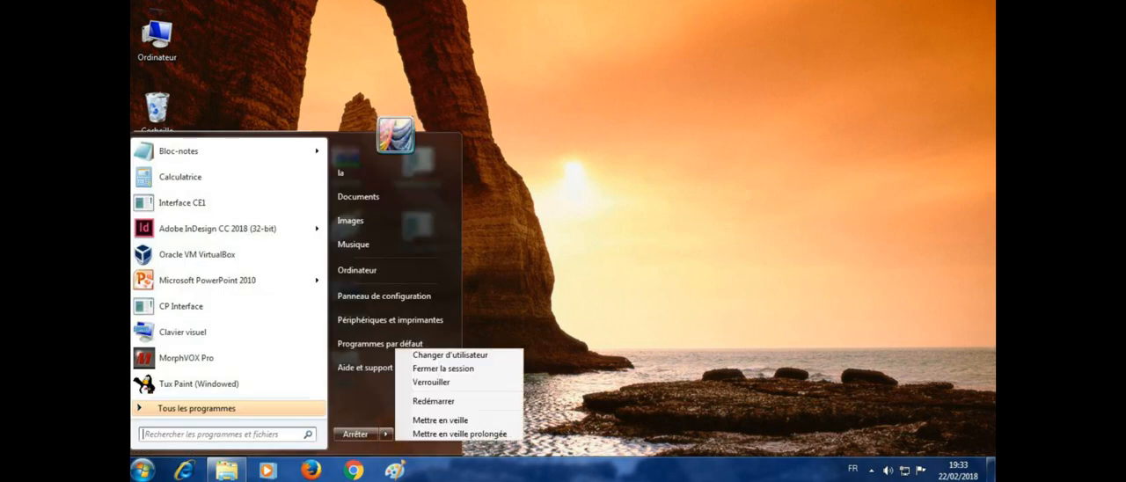
pyautogui.click(415, 402)
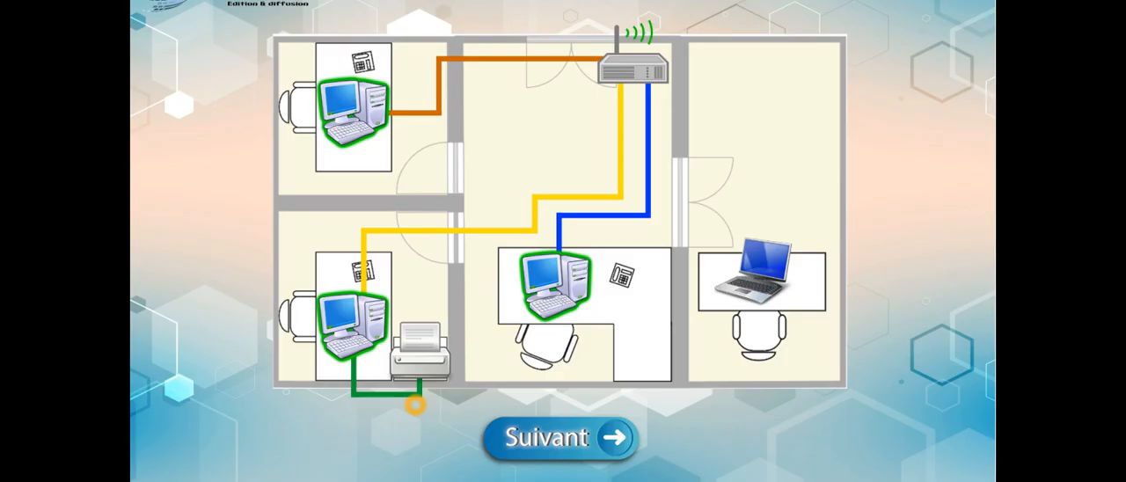
pyautogui.click(526, 427)
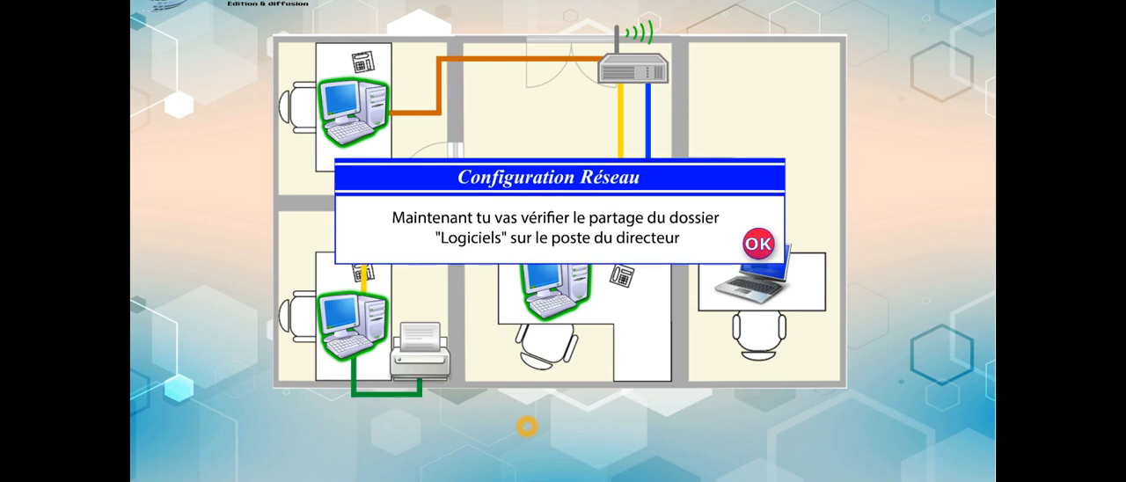
pyautogui.click(759, 244)
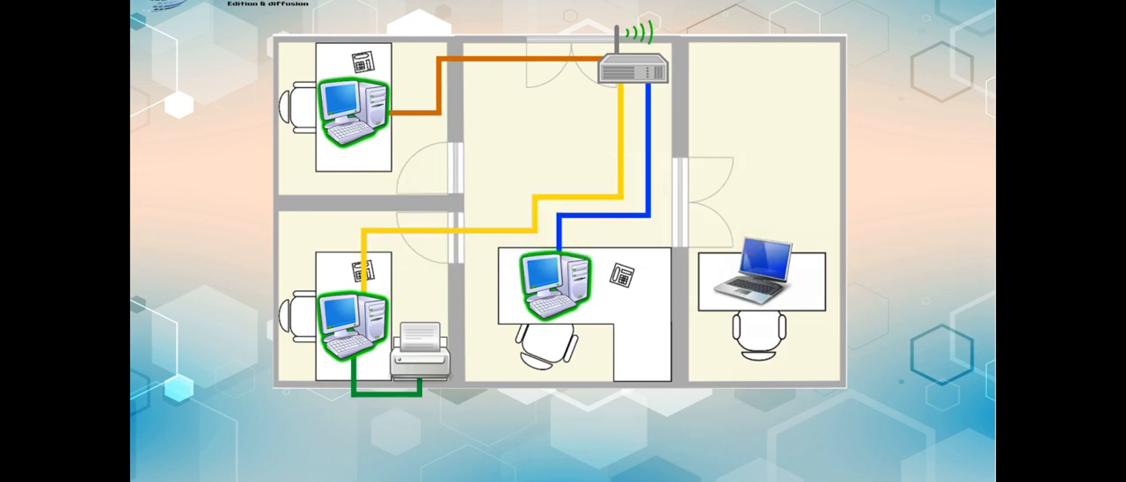
# Step: On the director's laptop, browse the network to the Accueil computer and check its shared Logiciels folder
pyautogui.click(756, 268)
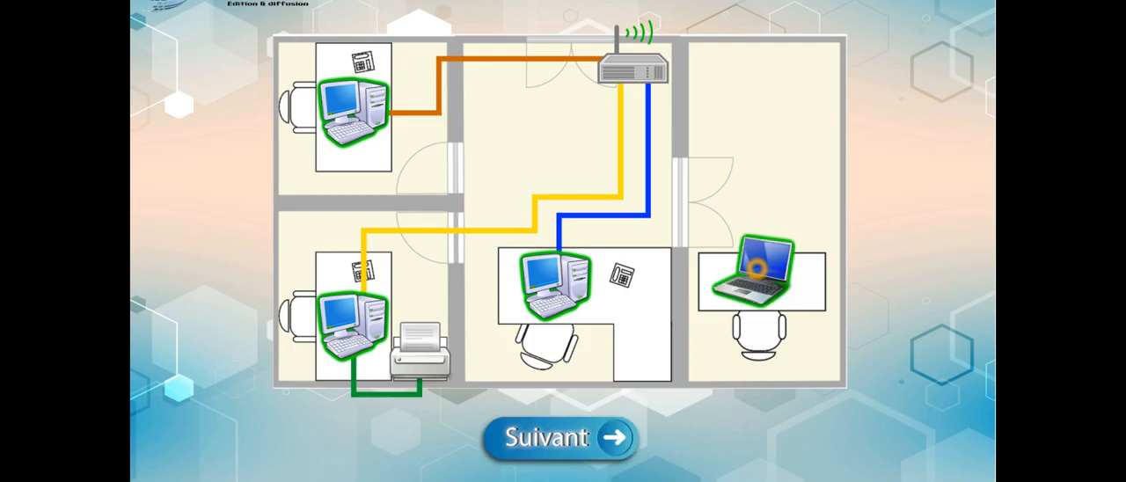
pyautogui.click(758, 268)
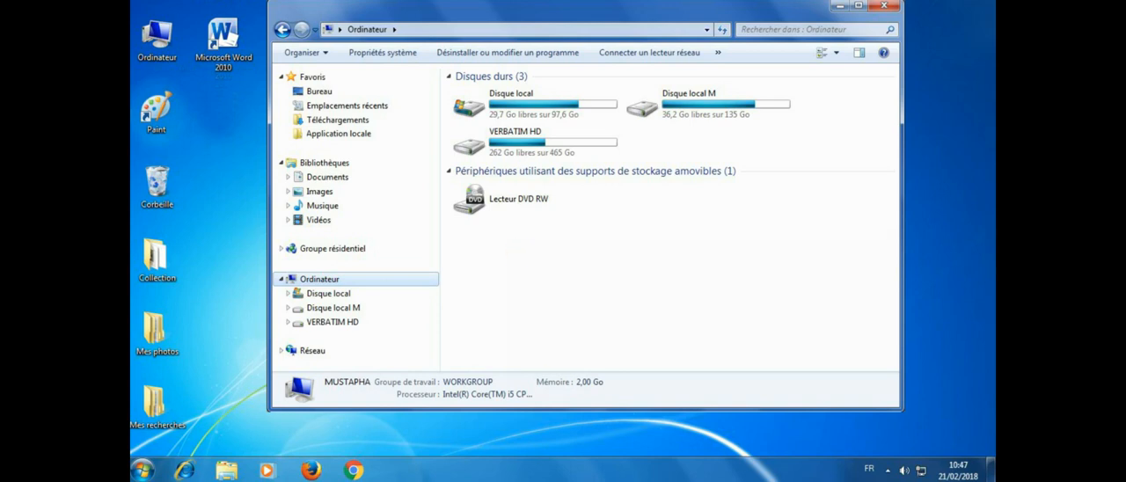
pyautogui.click(311, 350)
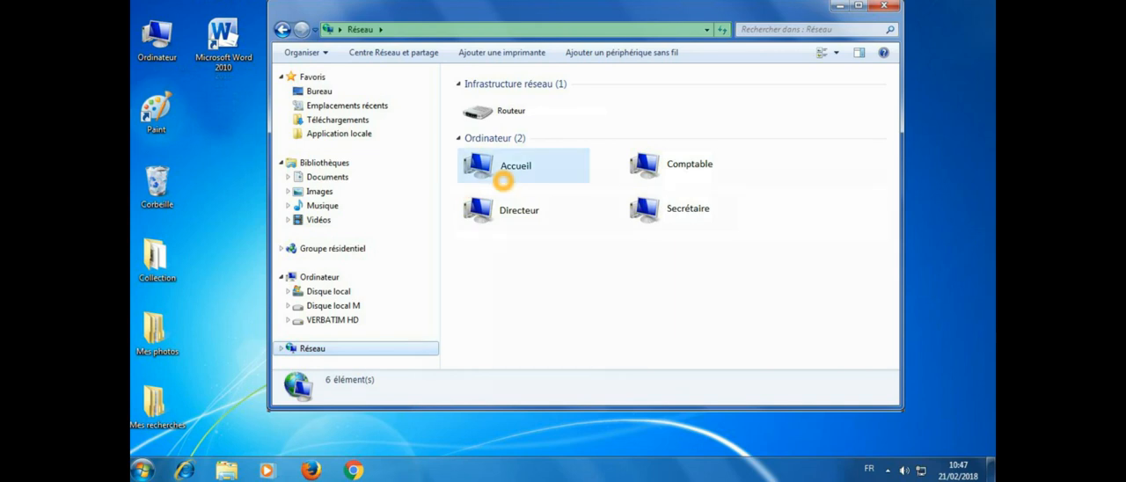
pyautogui.doubleClick(507, 173)
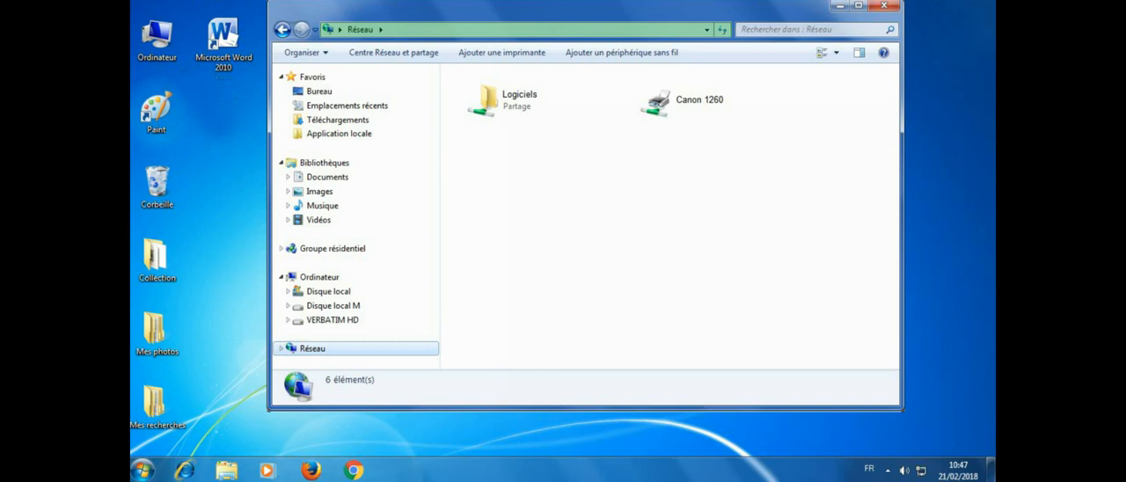
pyautogui.click(518, 114)
# Step: Restart the director's computer and proceed past the share verification stage
pyautogui.click(142, 470)
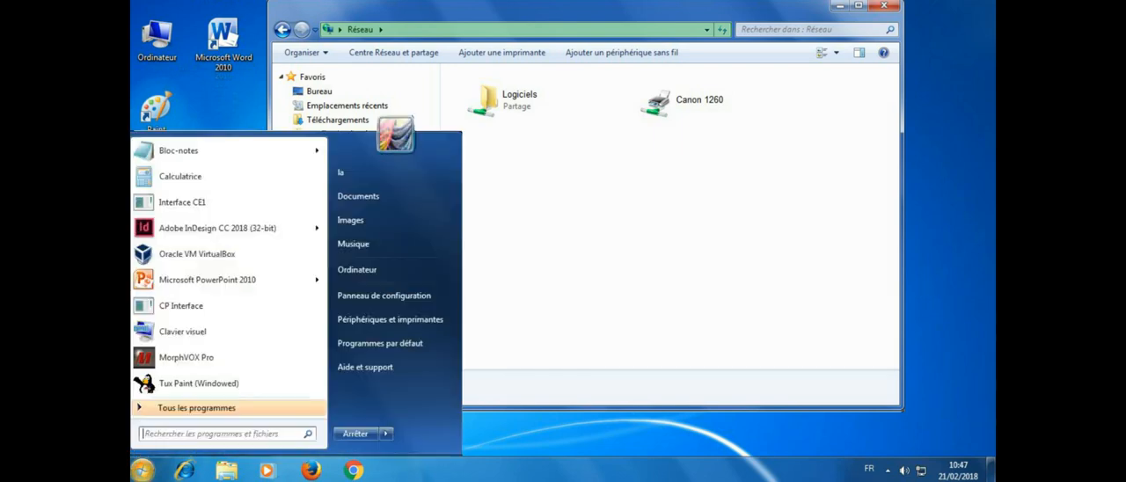
pyautogui.click(385, 434)
pyautogui.click(417, 400)
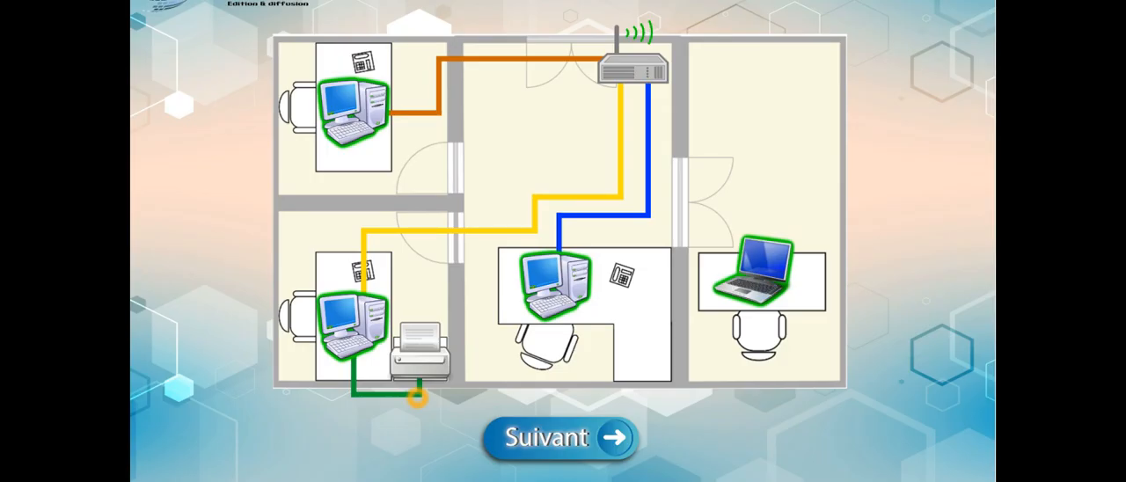
pyautogui.click(525, 430)
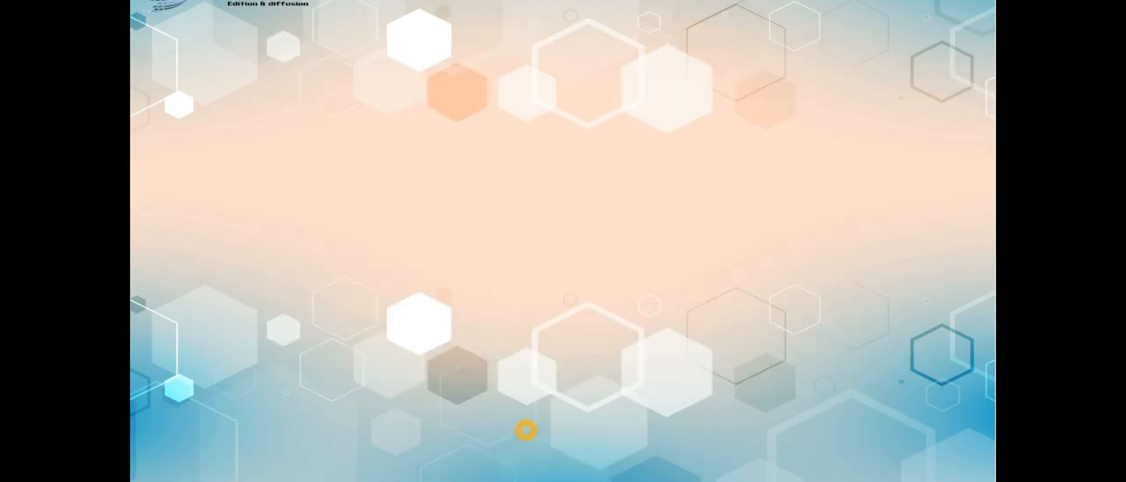